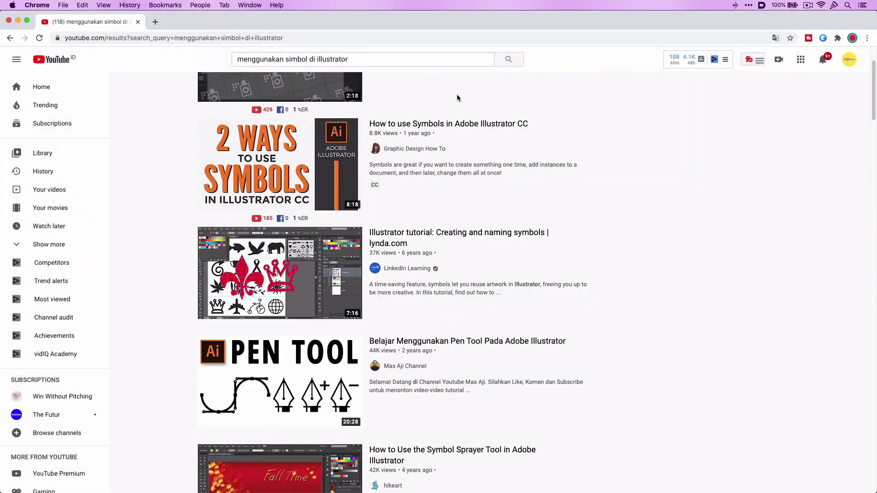
Step: Scroll further through the YouTube symbol tutorial results, then return to the Illustrator nature scene
scroll(457, 98, down, 4)
scroll(457, 97, down, 2)
scroll(459, 100, down, 3)
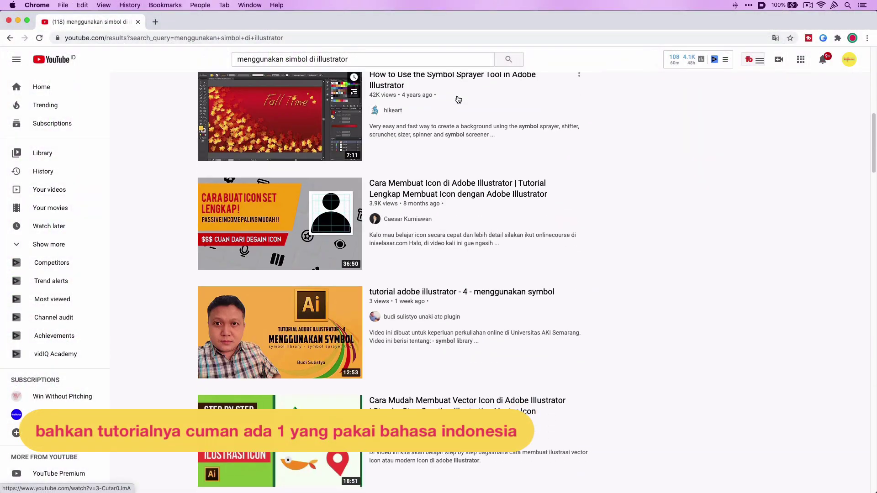
scroll(458, 100, down, 3)
scroll(458, 100, down, 2)
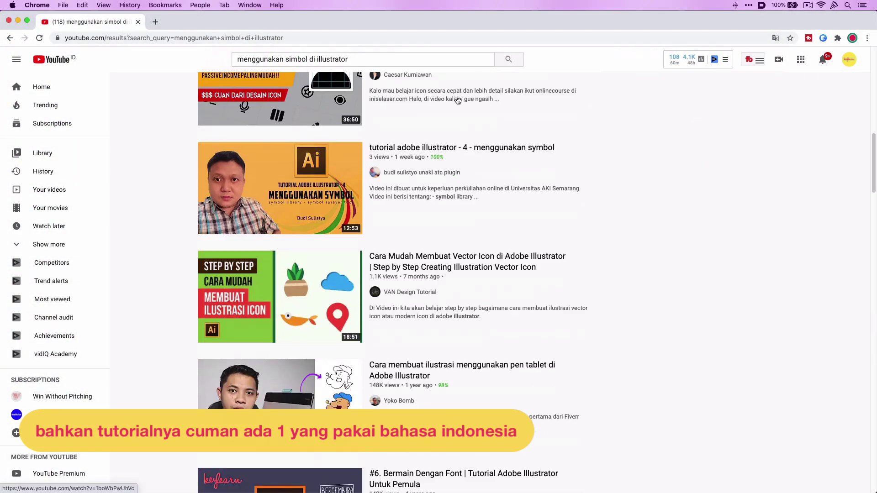
scroll(457, 100, down, 2)
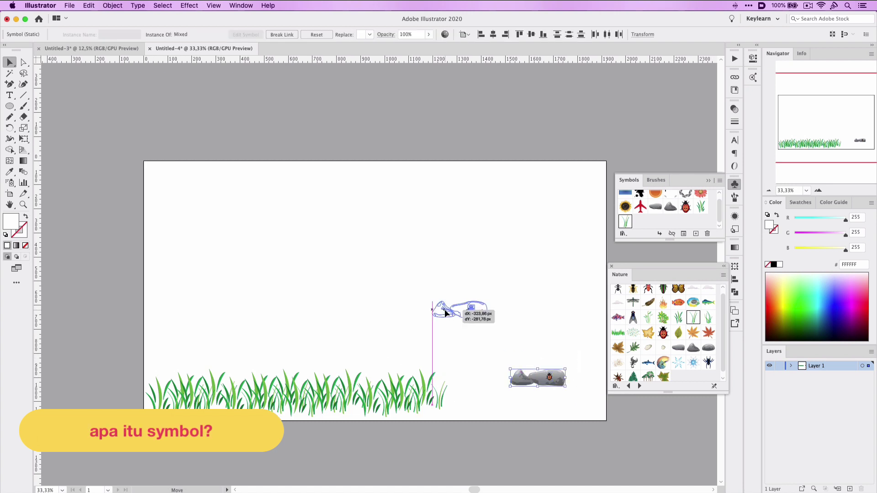
Step: Arrange the grass and rock symbols: extend the grass rightward, enlarge the rock, and copy it
drag(446, 313, 445, 313)
alt+drag(411, 395, 475, 397)
drag(533, 354, 400, 417)
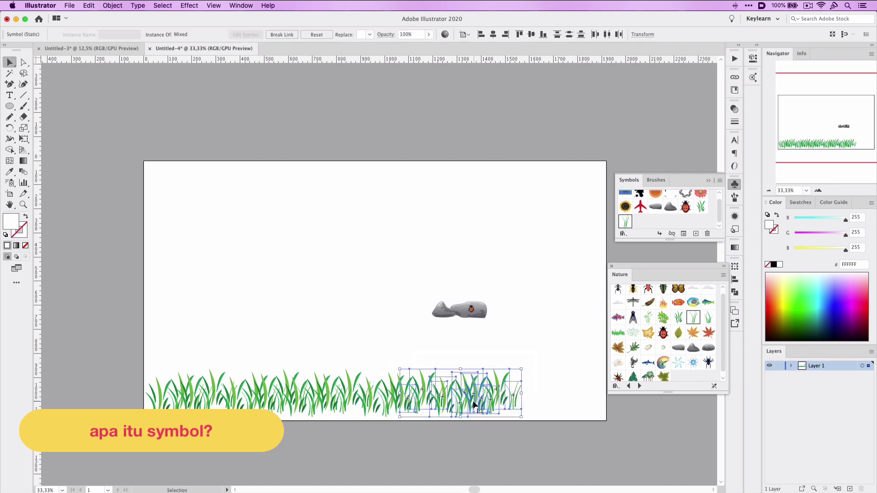
alt+drag(475, 404, 551, 404)
click(434, 319)
mouse_move(487, 301)
mouse_down()
mouse_move(530, 288)
mouse_move(542, 376)
mouse_up()
click(557, 352)
Step: Place cloud symbols at the upper right and upper left, enlarging the middle cloud
scroll(655, 313, up, 1)
drag(617, 307, 545, 208)
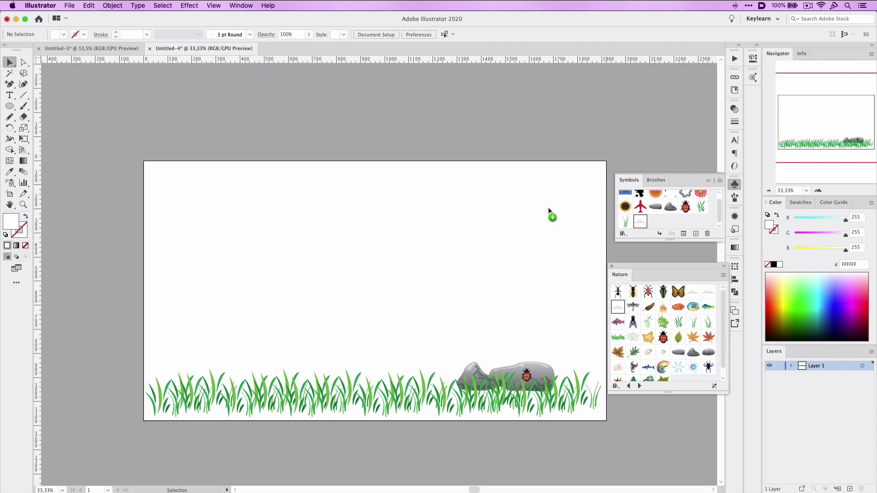
mouse_move(693, 291)
mouse_down()
mouse_move(298, 204)
mouse_move(355, 231)
mouse_move(231, 204)
mouse_move(398, 258)
mouse_move(371, 264)
mouse_up()
click(601, 324)
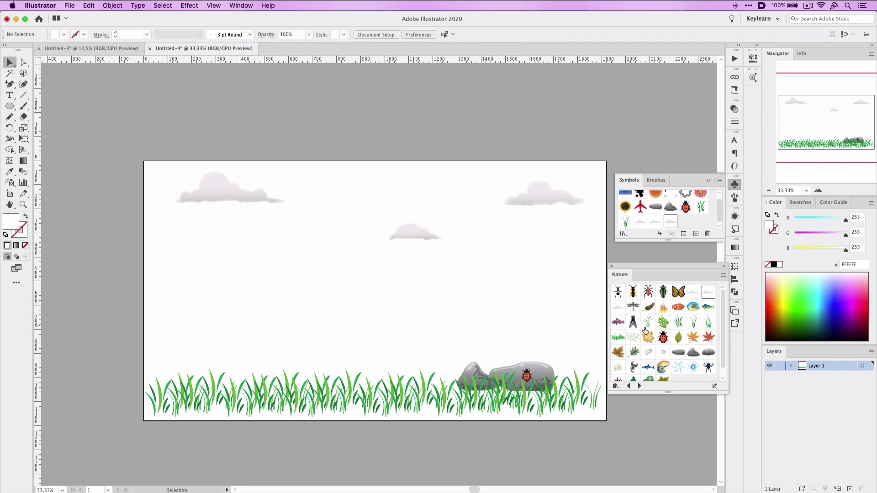
Step: Add an enlarged Trees symbol on the left side of the artboard
scroll(685, 349, down, 1)
mouse_move(633, 374)
mouse_down()
mouse_move(237, 322)
mouse_move(373, 137)
mouse_up()
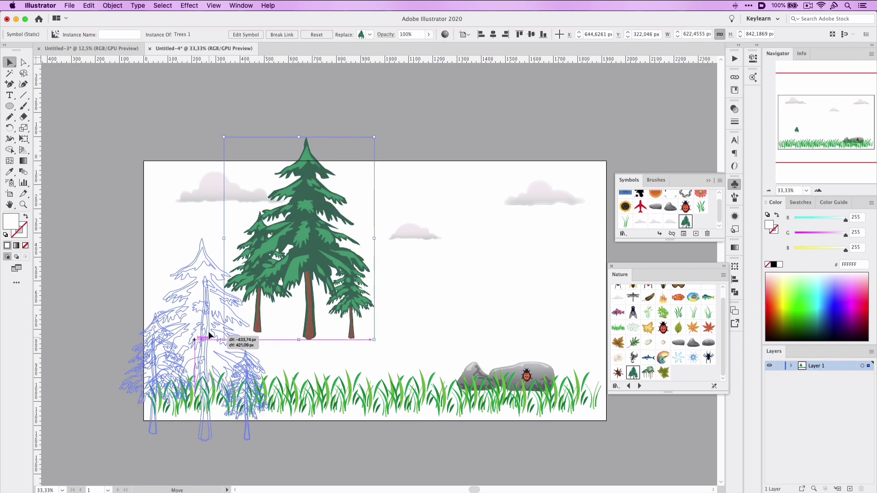
drag(302, 261, 202, 337)
click(286, 206)
Step: Draw an artboard-sized rectangle, send it to back, and fill it light green EAFFEC
key(m)
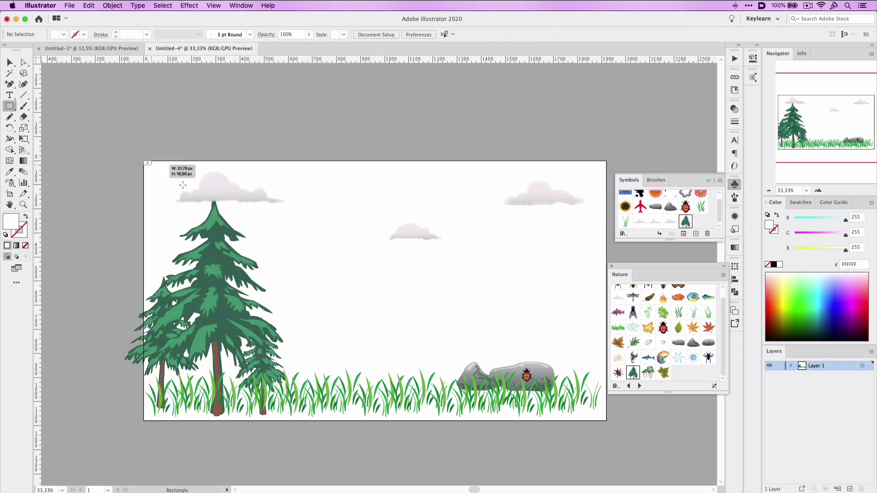
drag(144, 161, 607, 421)
key(ctrl+shift+bracketleft)
click(805, 275)
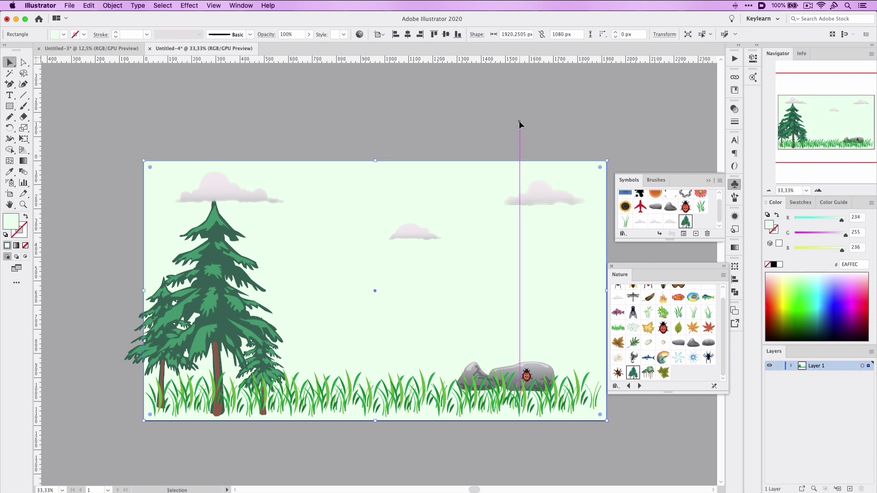
Step: Enlarge the left cloud rightward and downward
key(v)
click(217, 197)
drag(273, 204, 320, 229)
key(ctrl+shift+a)
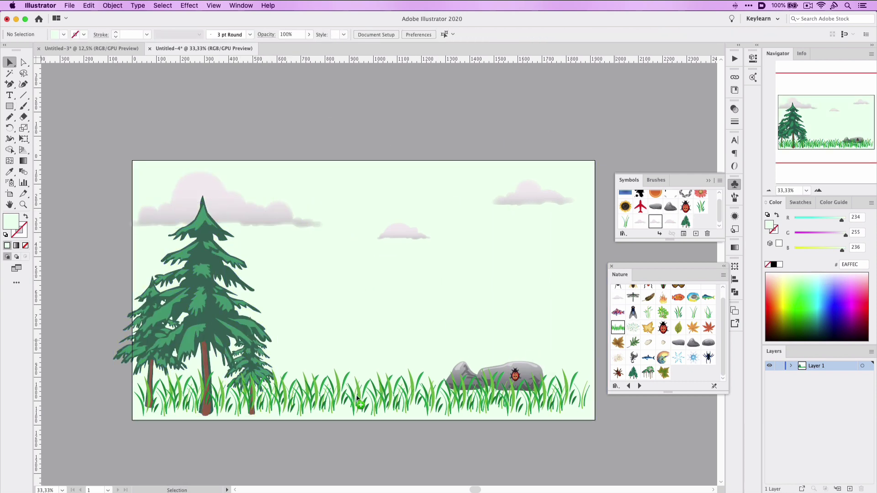
Step: Add a stretched Grass symbol at the lower left and a resized speckle symbol
drag(544, 353, 232, 388)
drag(161, 401, 121, 400)
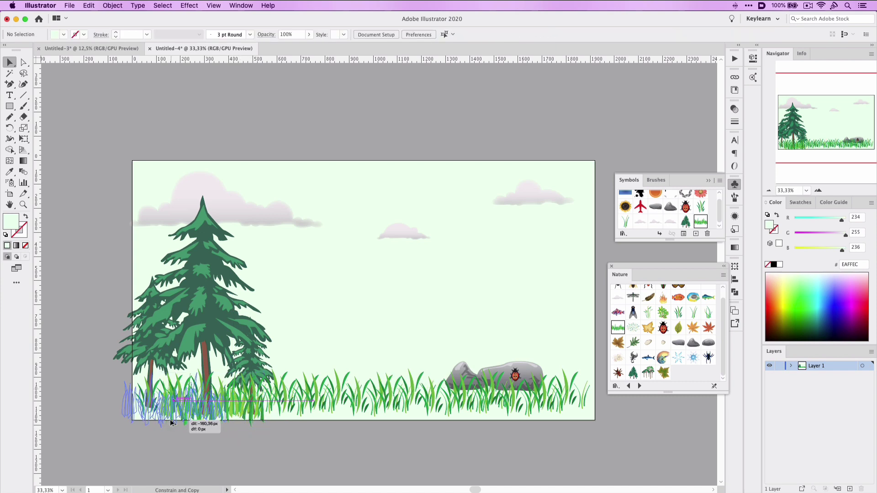
key(ctrl+shift+a)
scroll(661, 316, up, 2)
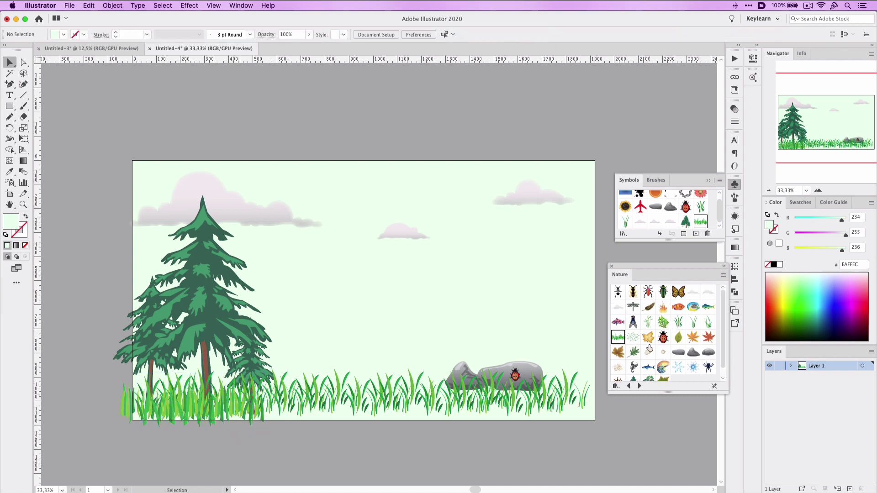
mouse_move(618, 367)
mouse_down()
mouse_move(475, 329)
mouse_move(523, 291)
mouse_up()
drag(578, 254, 532, 279)
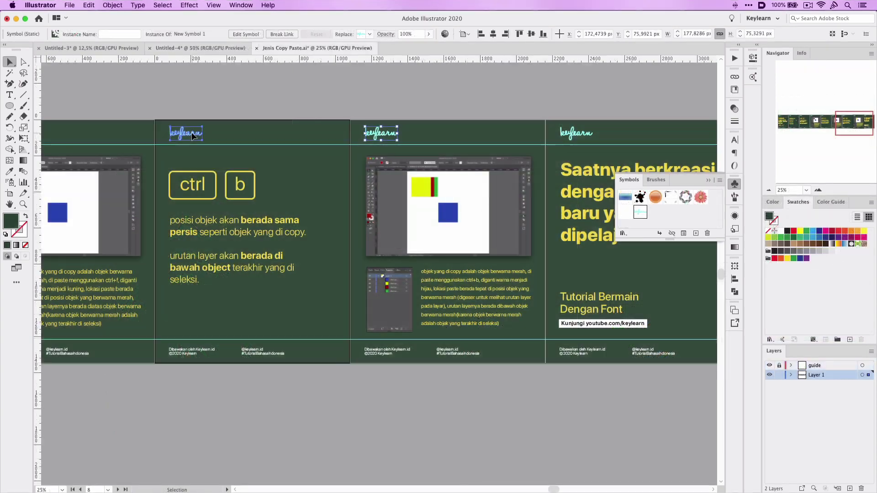
Step: Alt-drag two airplane copies across the map and two sunflower groups downward
click(191, 133)
click(194, 352)
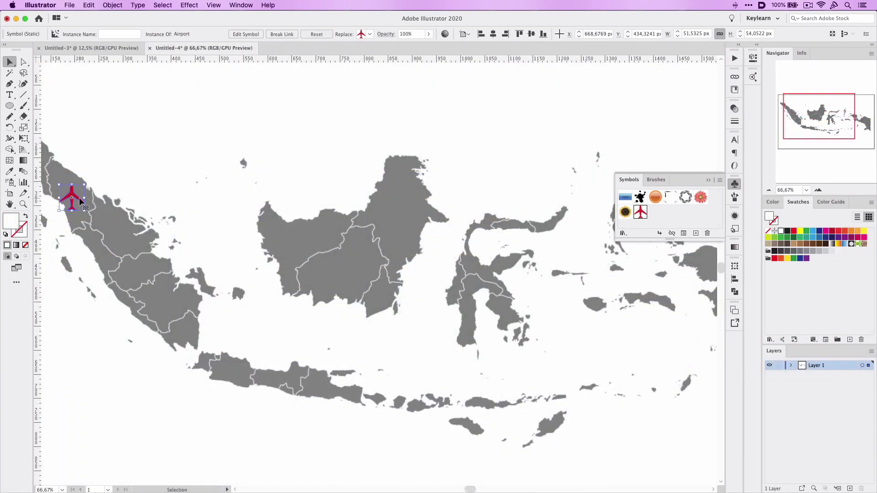
mouse_move(72, 197)
mouse_down()
mouse_move(221, 361)
mouse_move(377, 396)
mouse_up()
drag(384, 389, 358, 261)
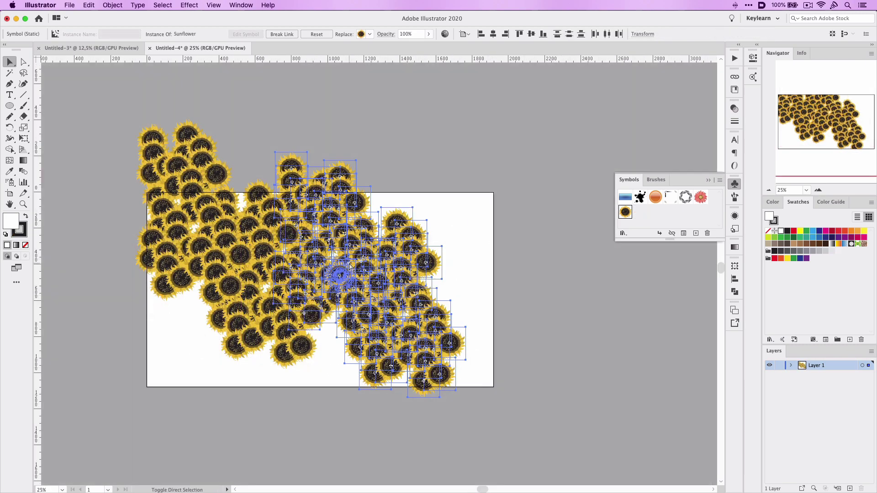
click(113, 254)
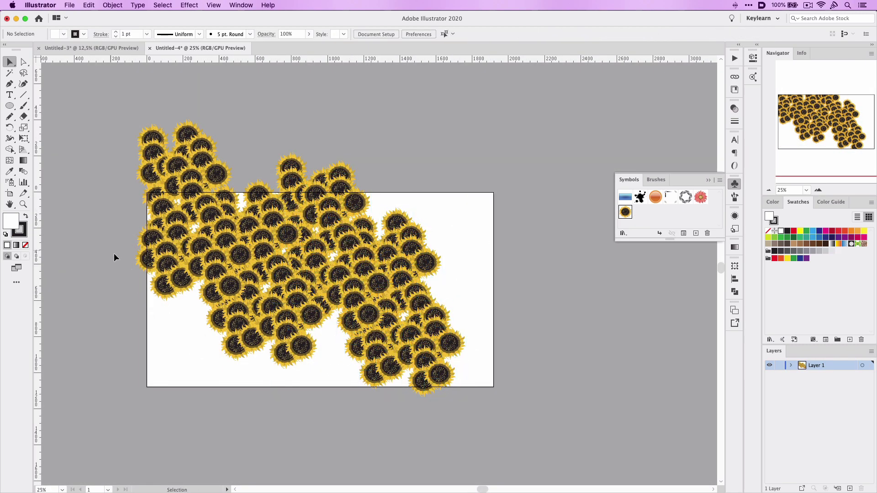
drag(201, 256, 150, 315)
drag(287, 339, 288, 376)
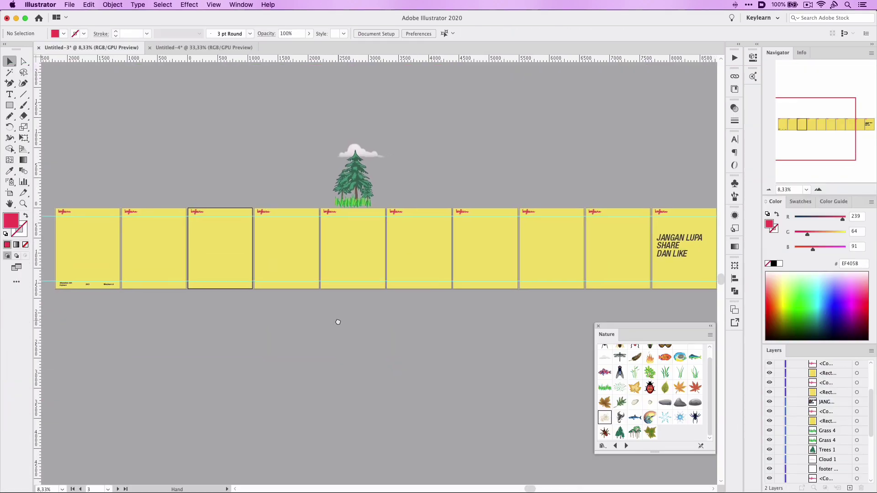
drag(346, 317, 330, 323)
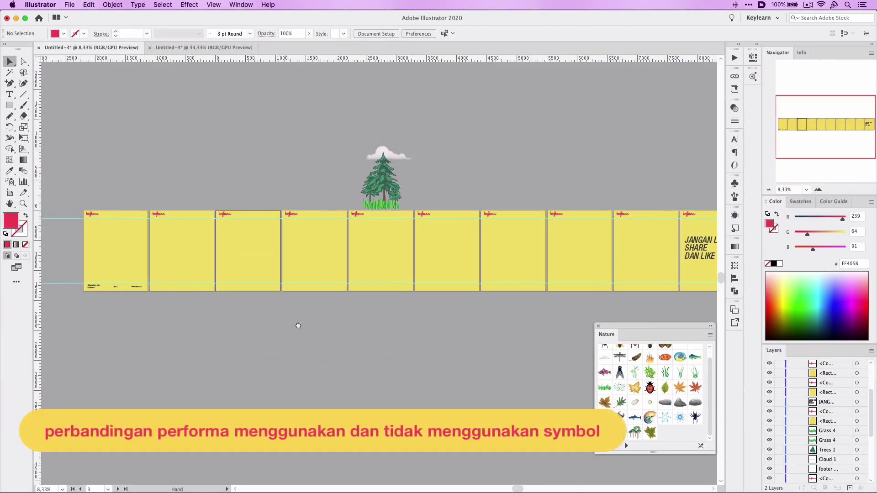
scroll(206, 311, left, 3)
scroll(206, 311, up, 2)
click(151, 264)
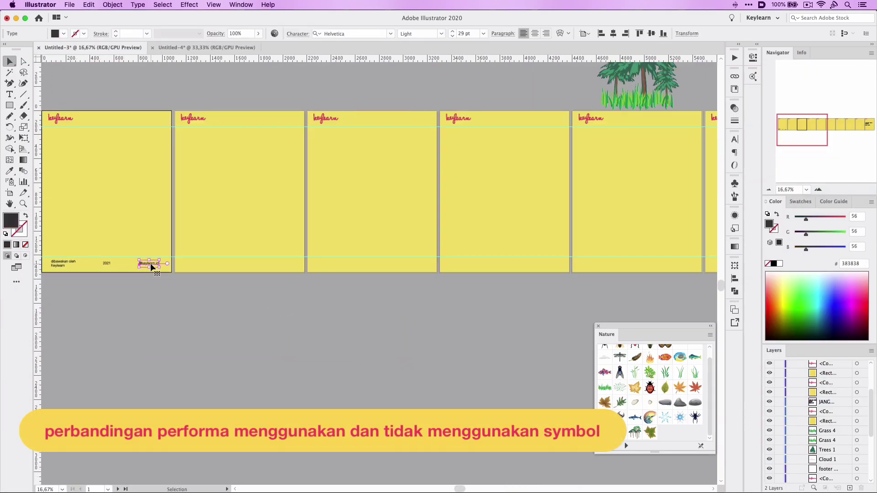
shift+click(106, 263)
shift+click(64, 264)
key(super+g)
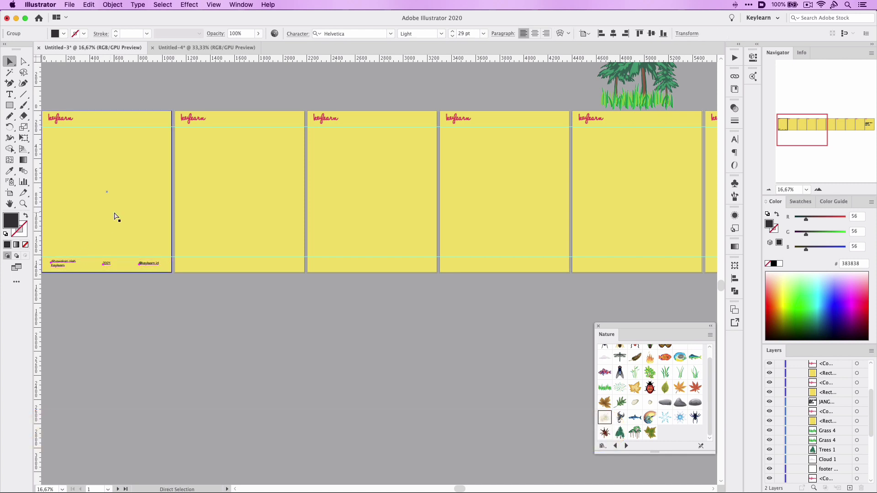
click(113, 217)
Step: Paste the footer group onto slides two through five
click(242, 250)
scroll(249, 232, down, 2)
drag(328, 292, 282, 292)
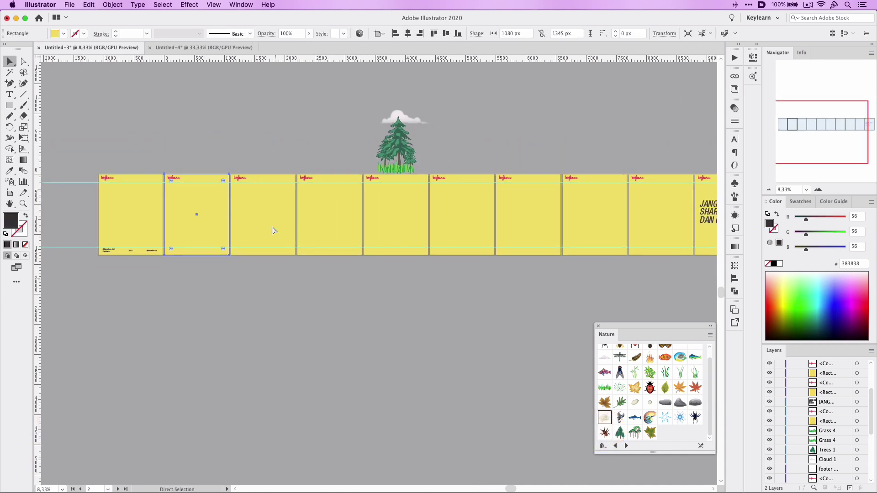
key(super+shift+v)
click(276, 221)
key(super+shift+v)
click(347, 224)
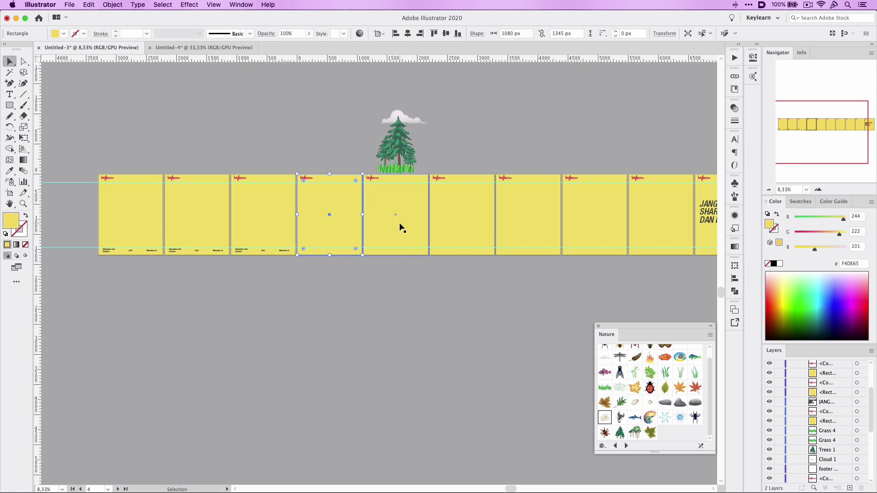
key(super+shift+v)
click(399, 227)
drag(540, 293, 432, 317)
key(super+shift+v)
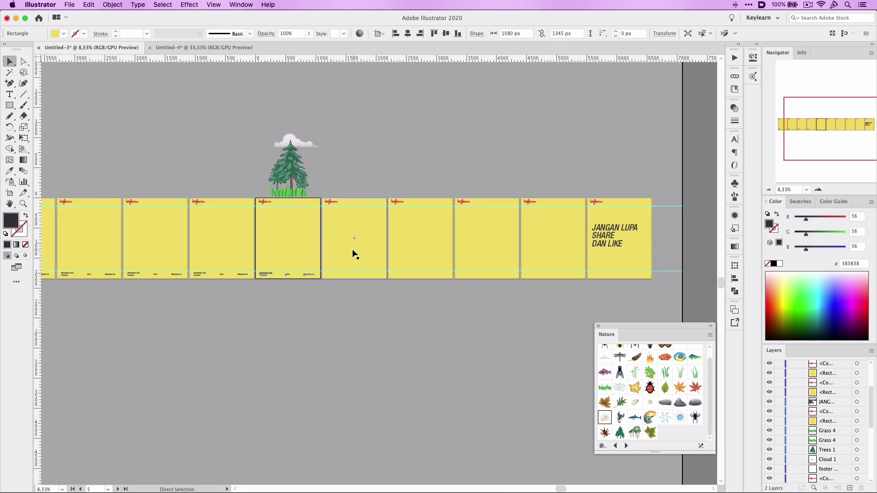
Step: Paste the footer group onto the sixth slide through the last slide
click(352, 250)
key(super+shift+v)
click(424, 254)
key(super+shift+v)
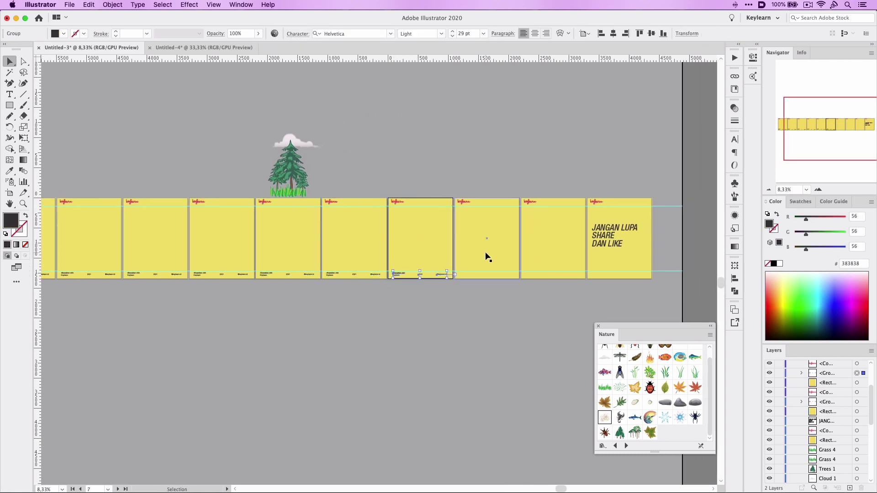
click(485, 251)
key(super+shift+v)
click(552, 235)
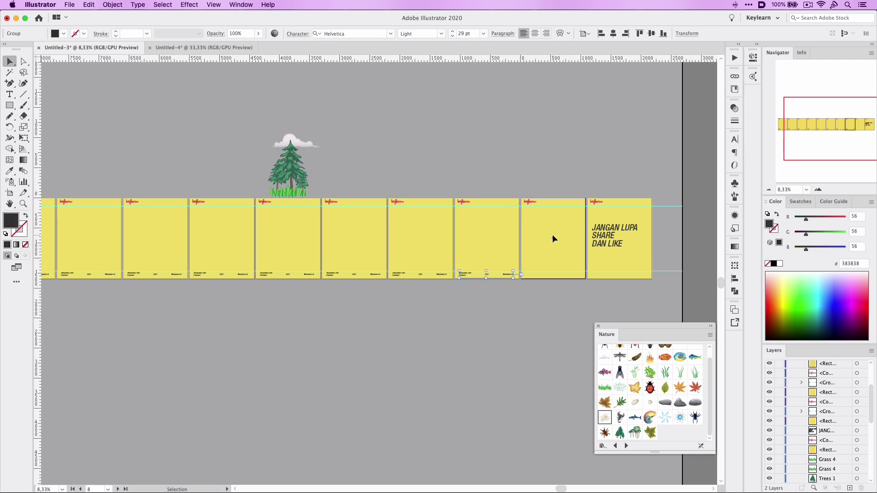
key(super+shift+v)
click(610, 256)
key(super+shift+v)
click(423, 151)
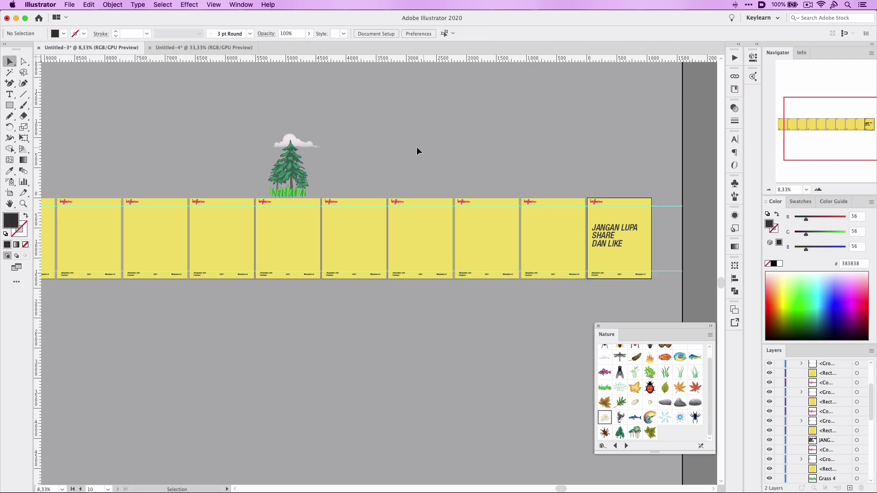
scroll(416, 149, left, 5)
Step: Close the Nature symbol library and change the first slide's footer year to 2020
click(407, 152)
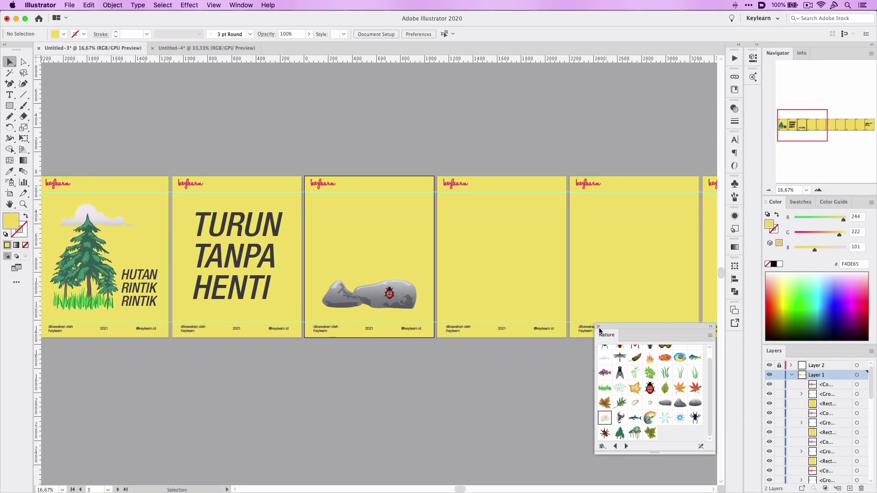
click(599, 328)
scroll(579, 384, down, 1)
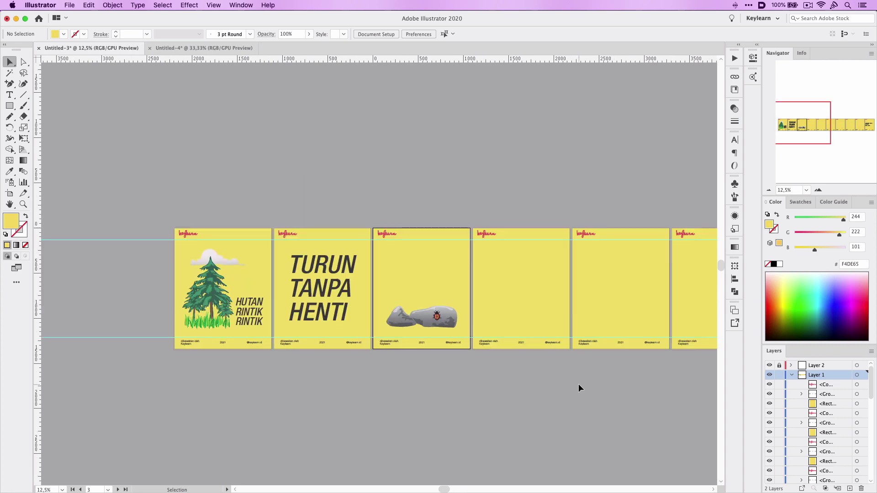
scroll(264, 360, up, 2)
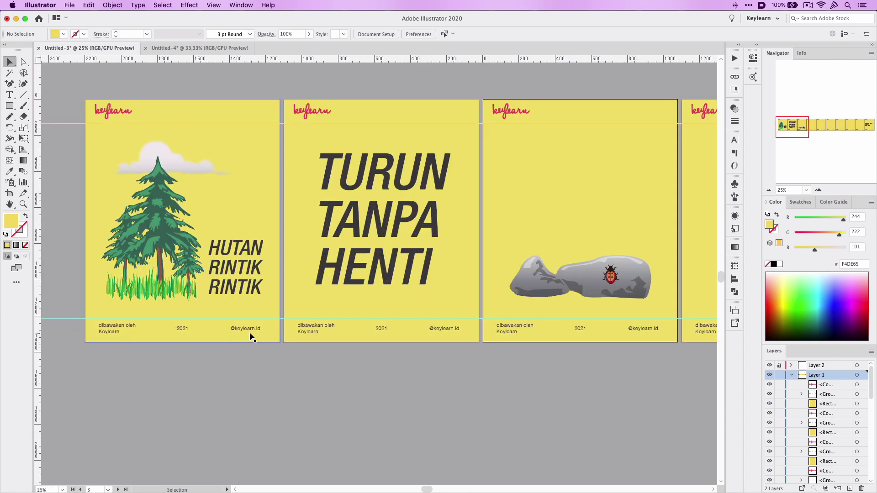
click(250, 327)
text(2020)
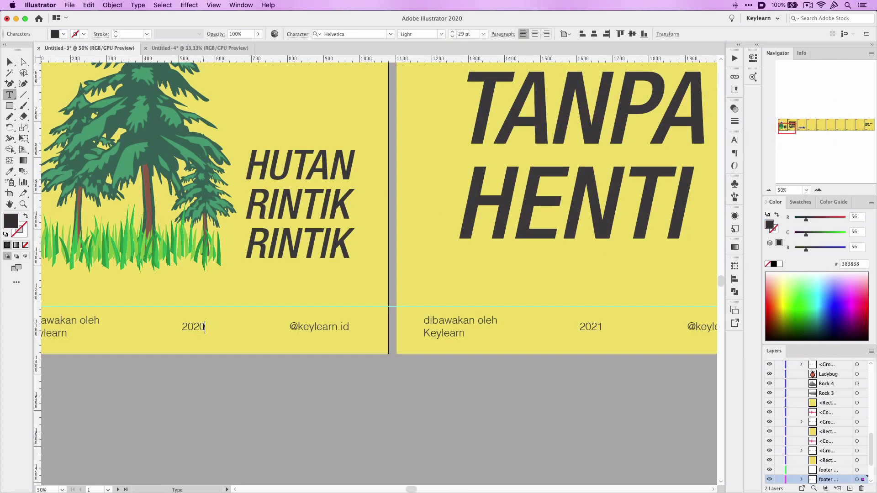
click(217, 389)
Step: Replace the second and third slides' 2021 footers with the 2020 footer
scroll(217, 389, down, 1)
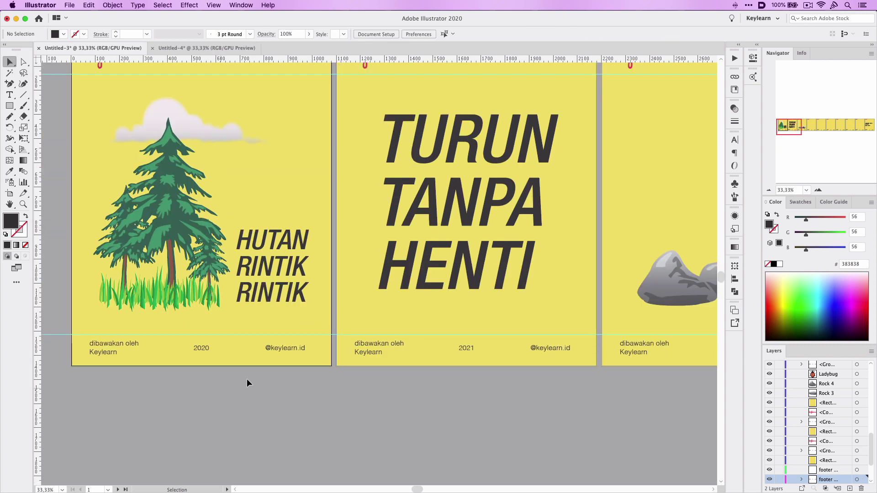
click(288, 351)
click(367, 355)
key(Delete)
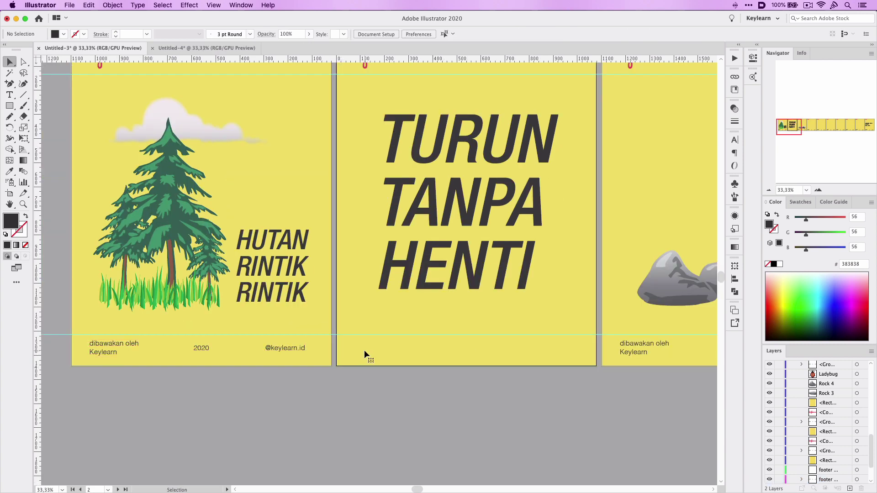
key(super+shift+v)
scroll(664, 382, left, 3)
click(590, 354)
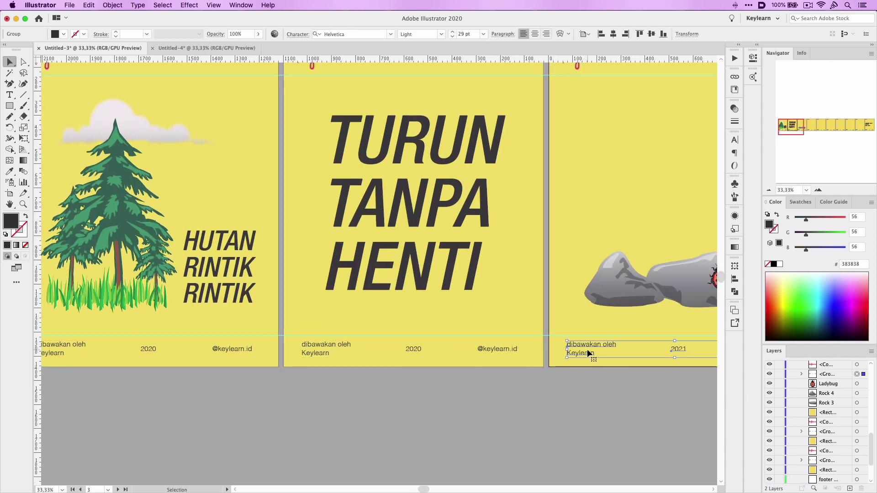
key(Delete)
key(super+shift+v)
Step: Replace the fourth slide's footer with the 2020 version, then scroll to the last slide
scroll(588, 349, right, 3)
scroll(588, 349, right, 2)
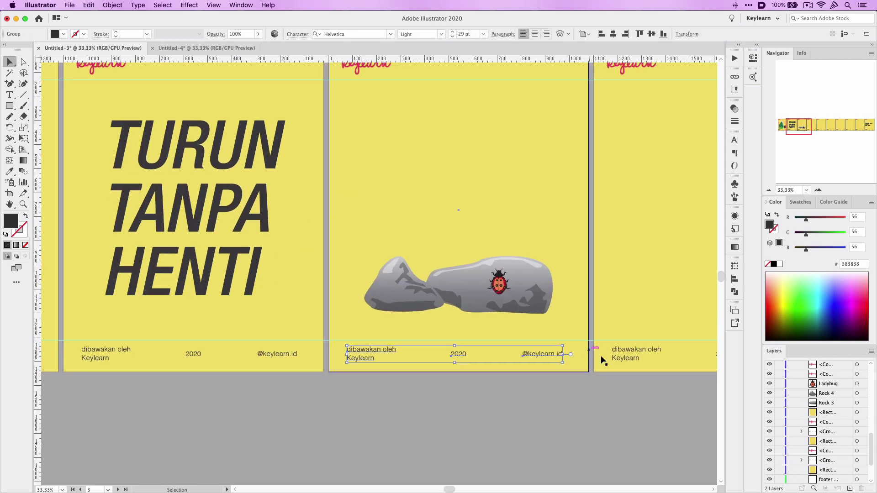
click(627, 359)
key(Delete)
key(super+shift+v)
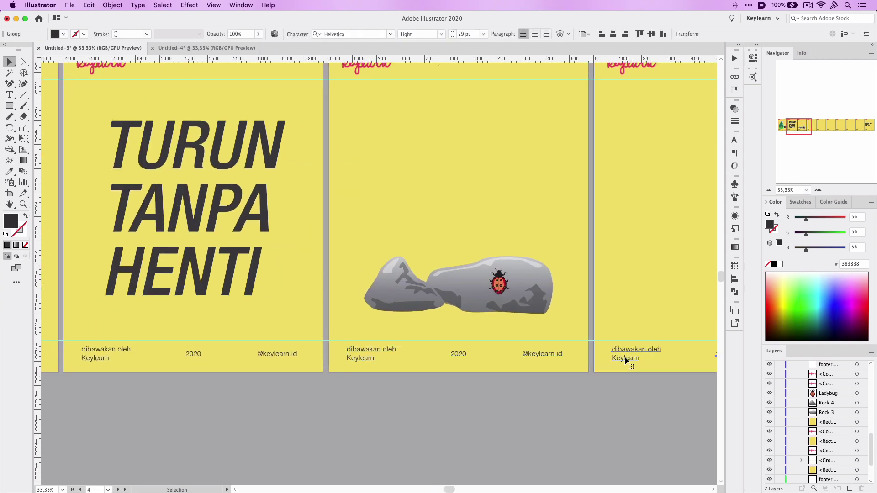
scroll(627, 359, right, 3)
scroll(630, 357, right, 2)
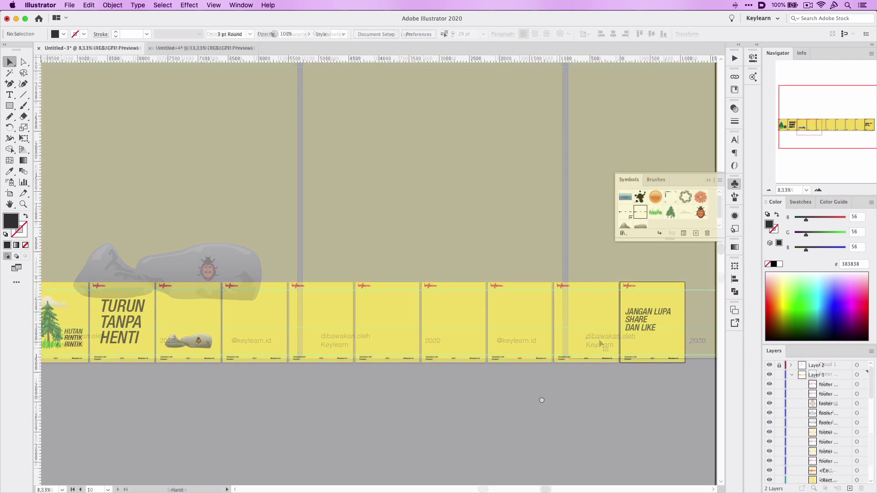
scroll(599, 360, up, 2)
scroll(597, 366, up, 2)
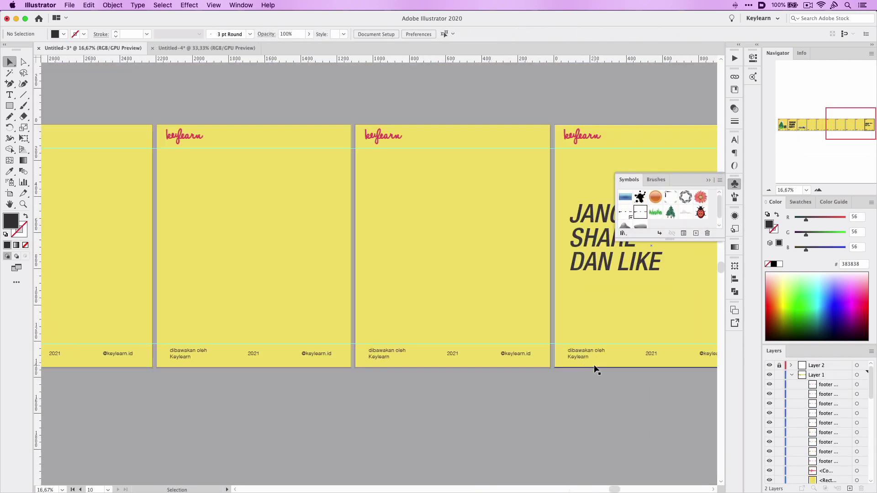
scroll(597, 365, up, 2)
scroll(551, 374, down, 2)
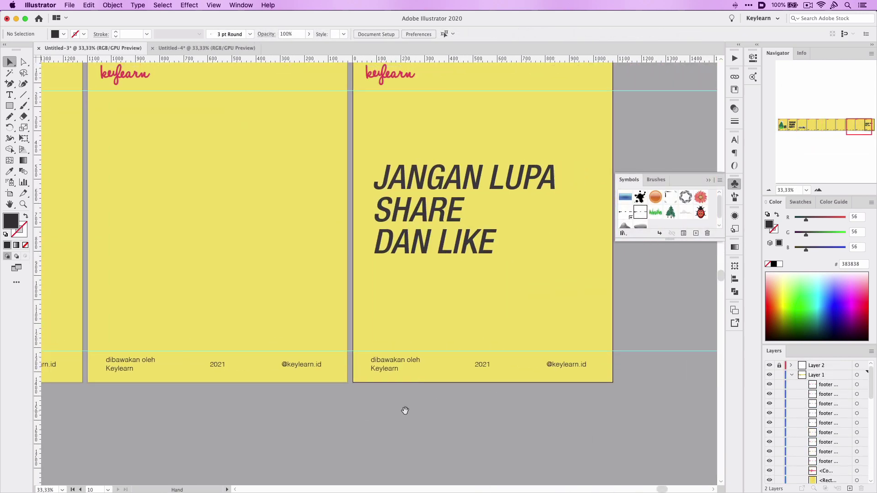
Step: In the footer IG symbol, change the year to 2020 and insert © before Keylearn
click(390, 370)
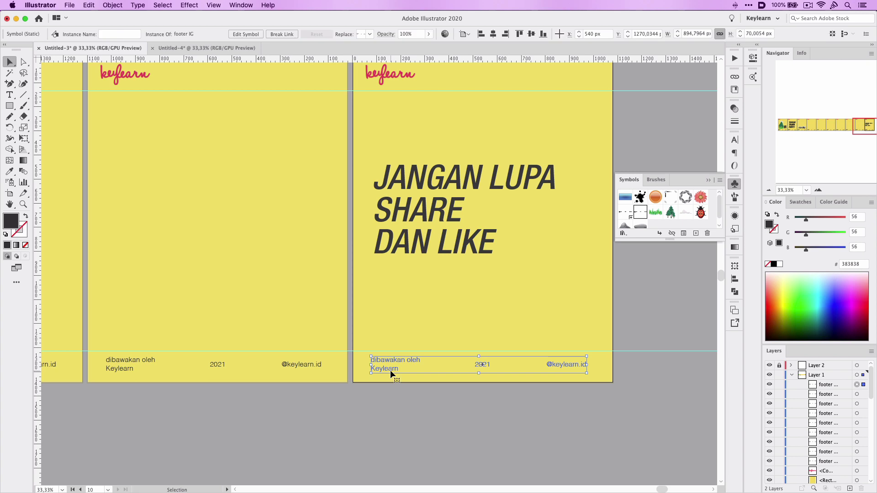
click(245, 35)
key(Return)
double_click(489, 367)
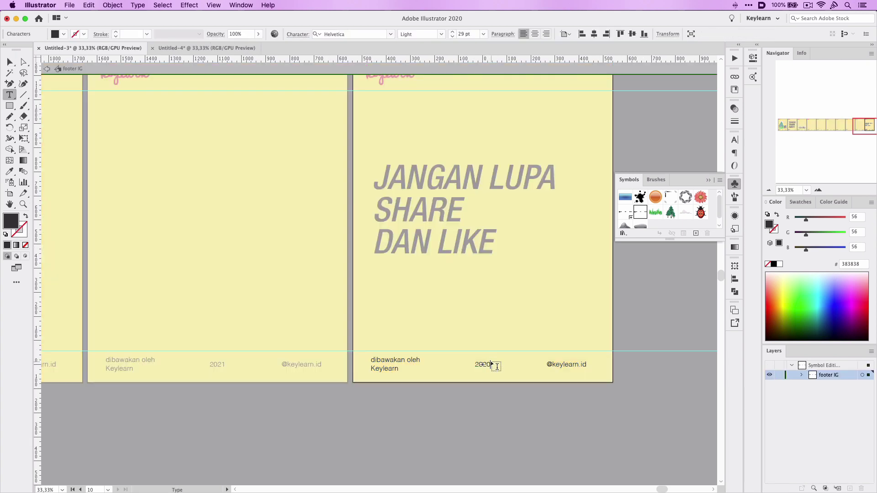
scroll(497, 365, right, 2)
click(137, 5)
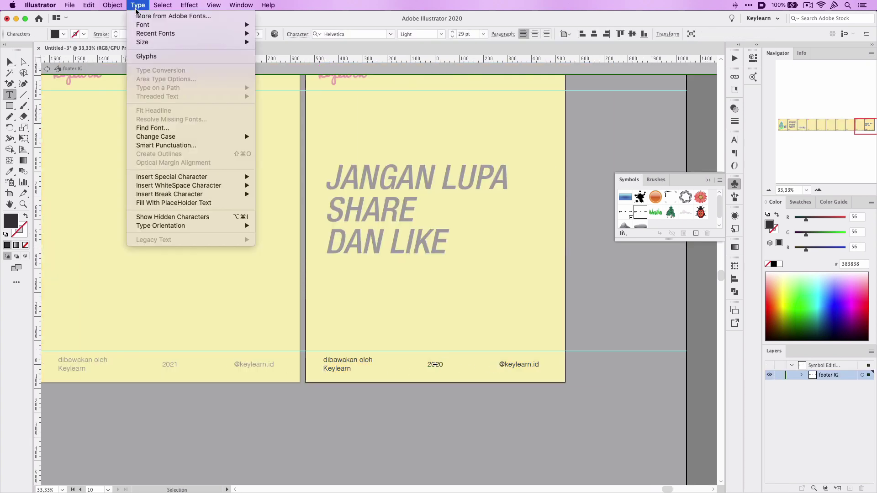
click(388, 184)
key(Escape)
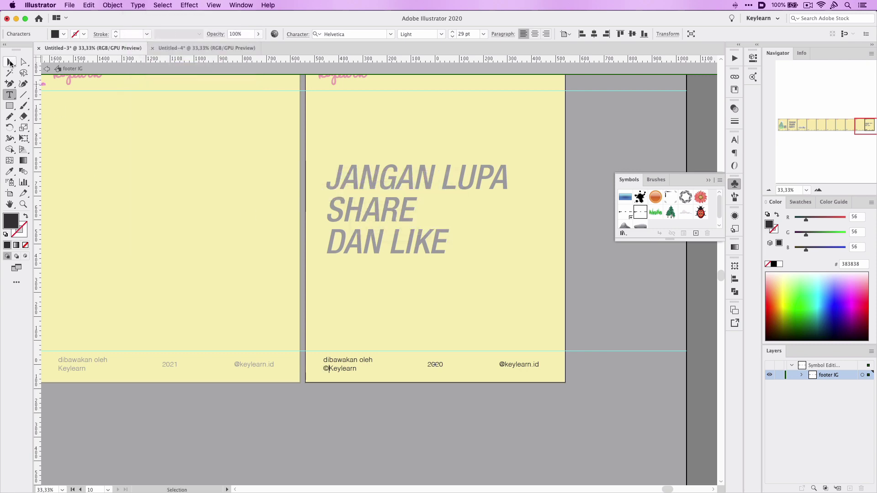
Step: Exit isolation mode and pan back to the first slide
double_click(302, 422)
drag(260, 417, 476, 418)
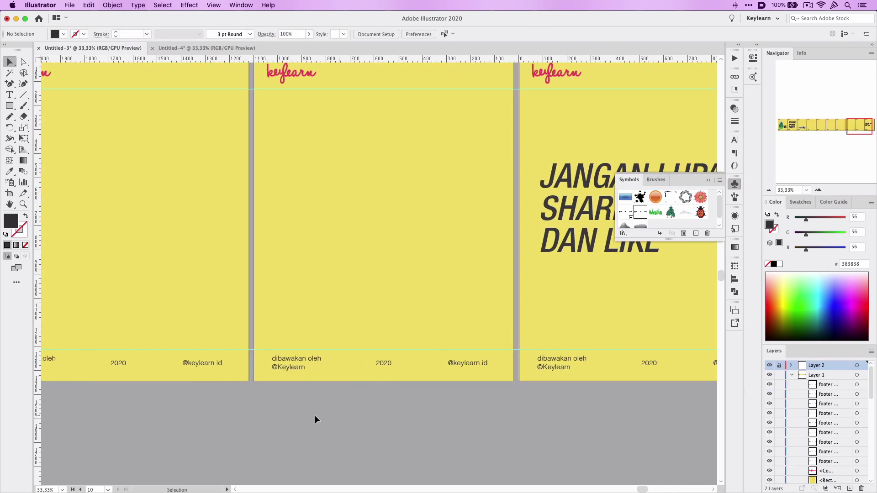
drag(315, 420, 538, 416)
drag(253, 417, 516, 416)
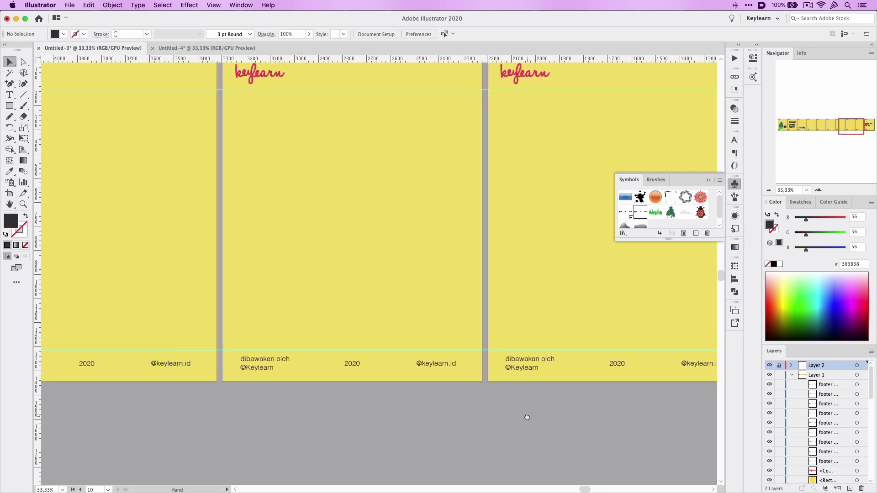
drag(264, 416, 521, 413)
drag(254, 409, 502, 411)
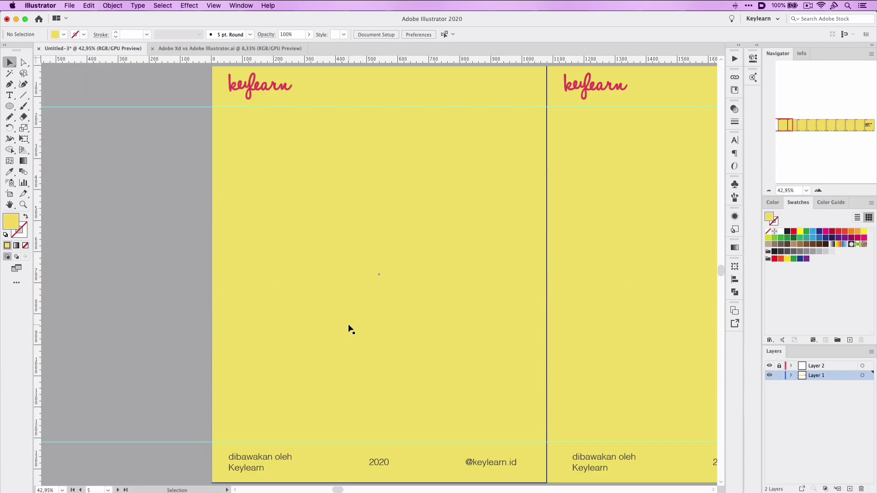
Step: Select the first slide's footer group and open the Window menu for the Symbols panel
click(273, 460)
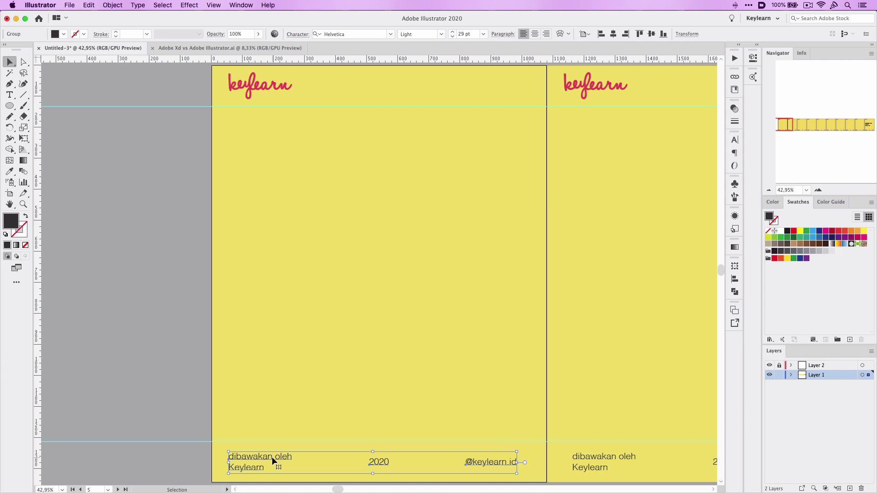
click(241, 5)
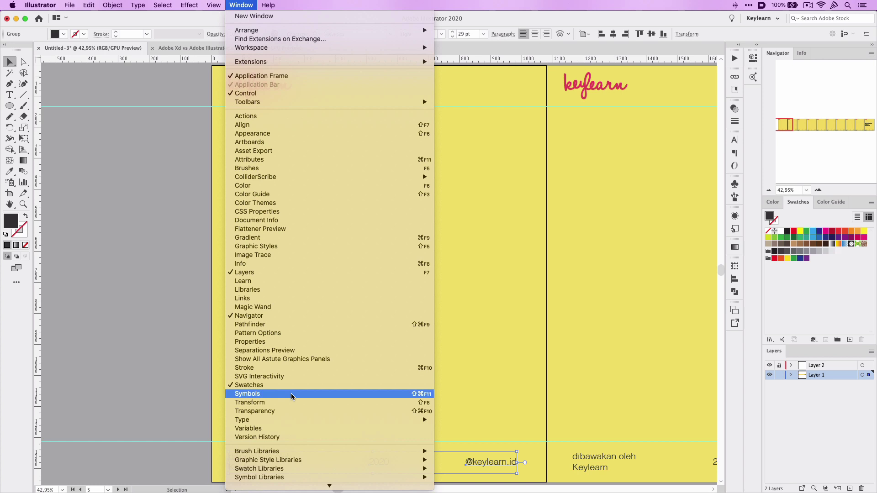
click(291, 394)
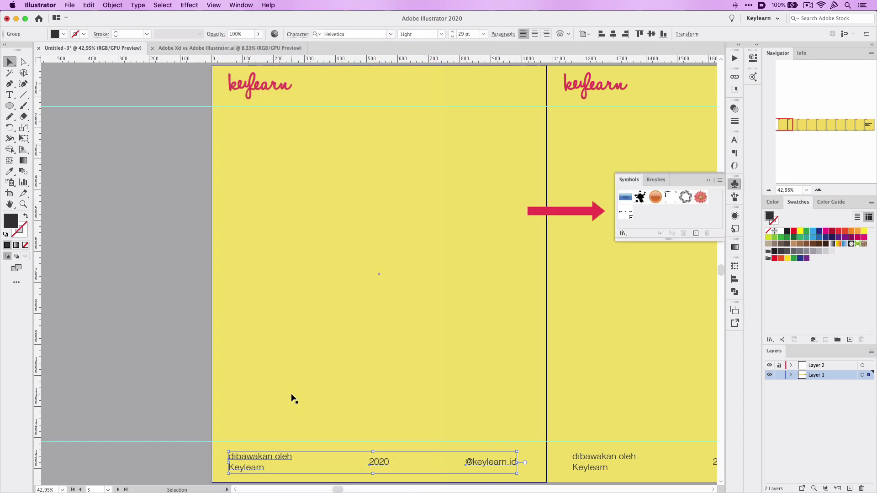
scroll(292, 398, down, 3)
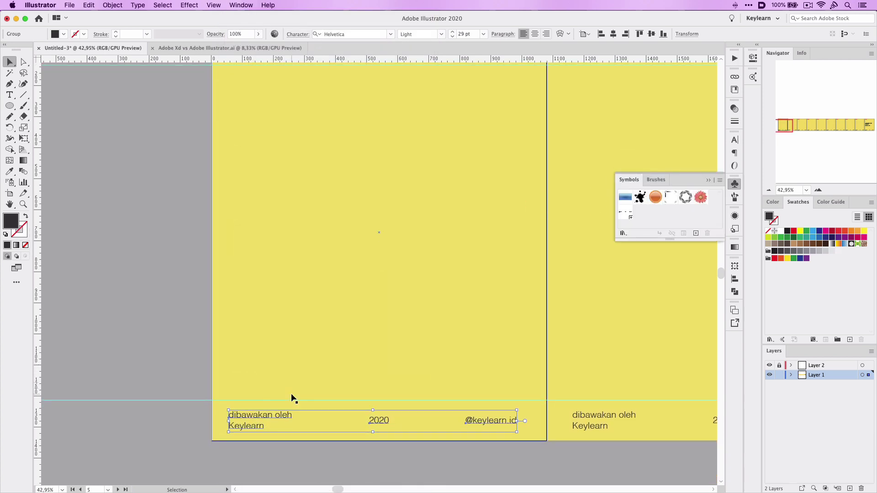
scroll(292, 398, down, 1)
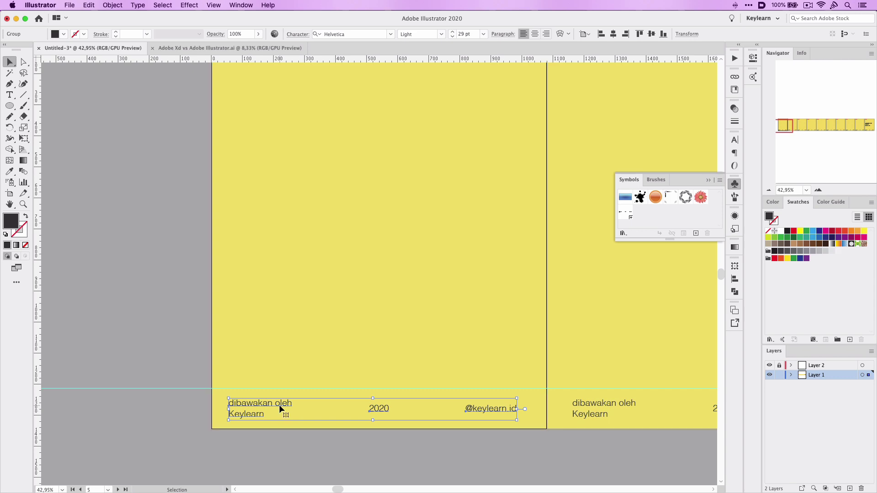
drag(278, 405, 643, 221)
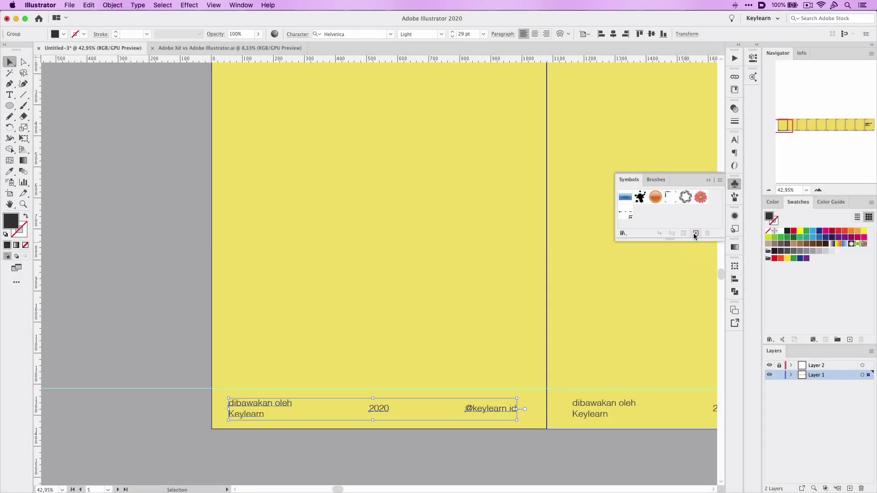
Step: Turn the footer group into a static Graphic symbol named 'footer IG'
click(694, 233)
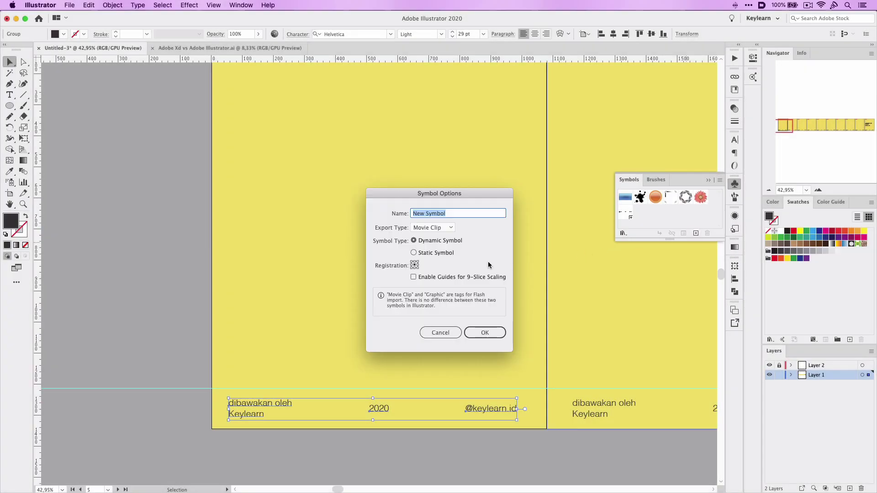
click(447, 228)
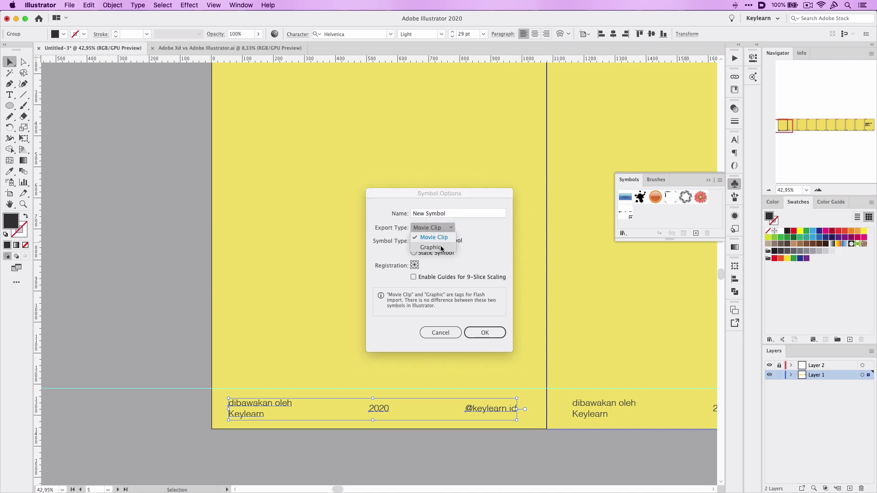
click(442, 248)
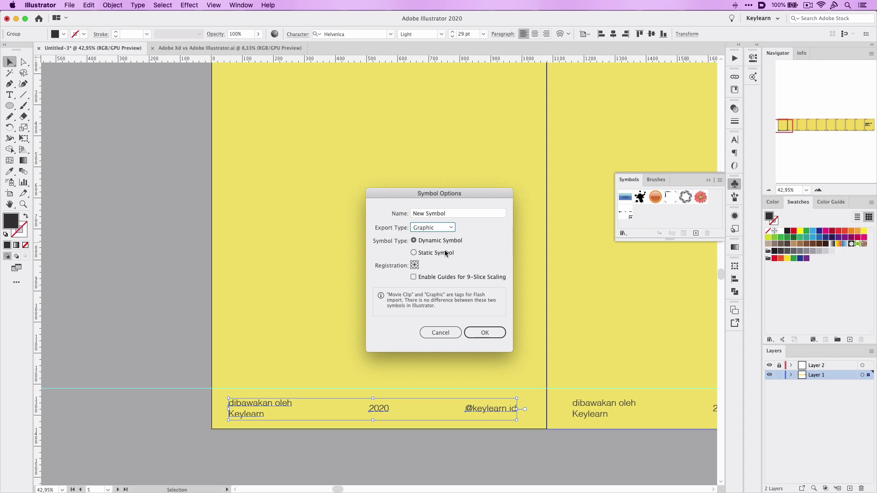
click(414, 253)
triple_click(448, 214)
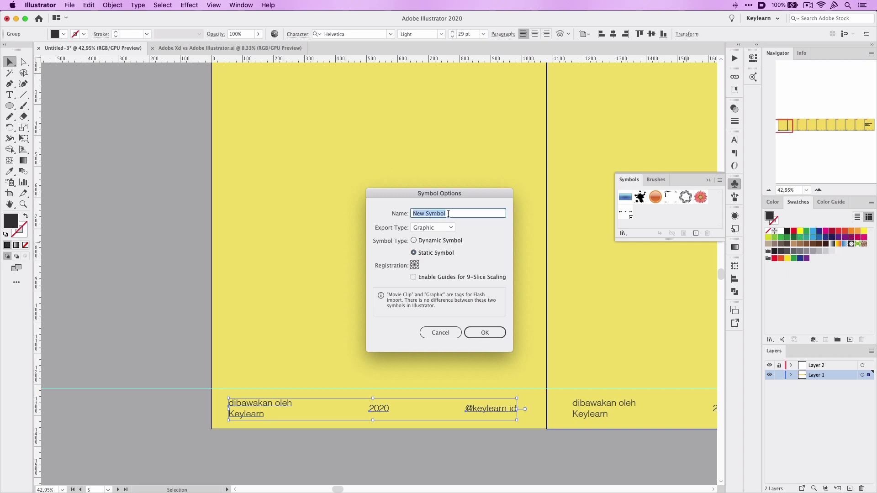
text(f)
text( IG)
click(483, 334)
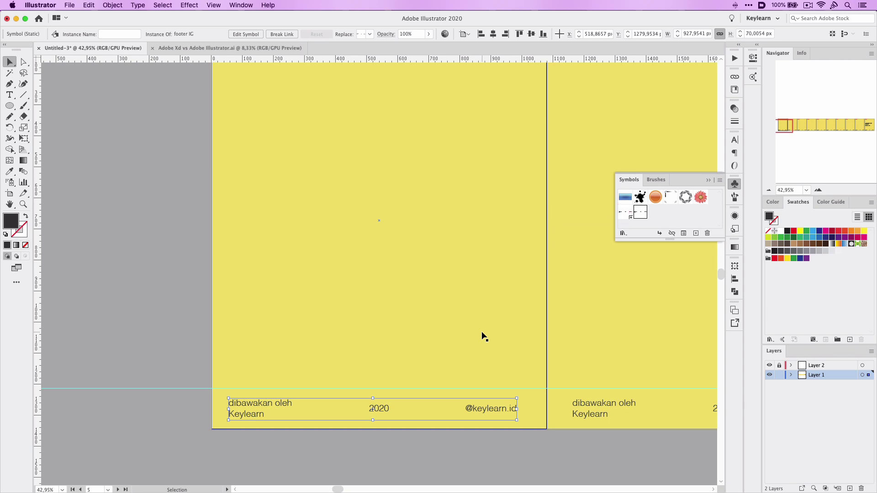
Step: Swap the second slide's footer for a footer IG instance, horizontally centred on the slide background
key(Delete)
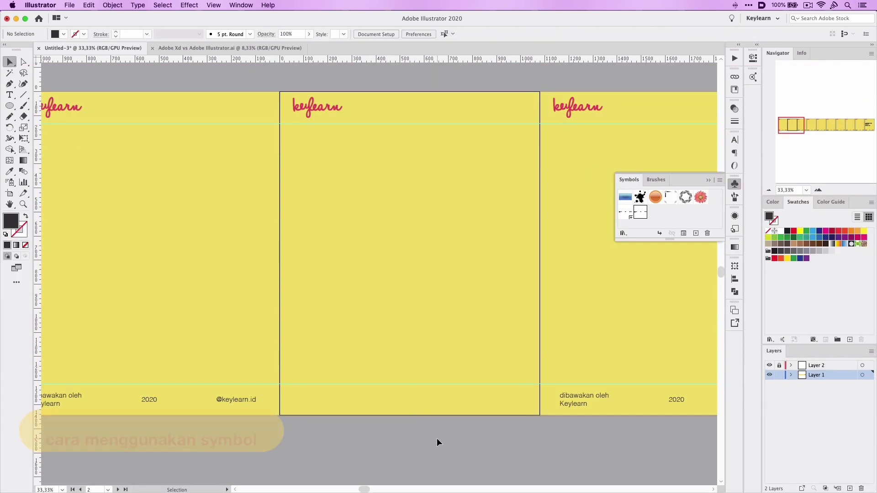
key(super+equal)
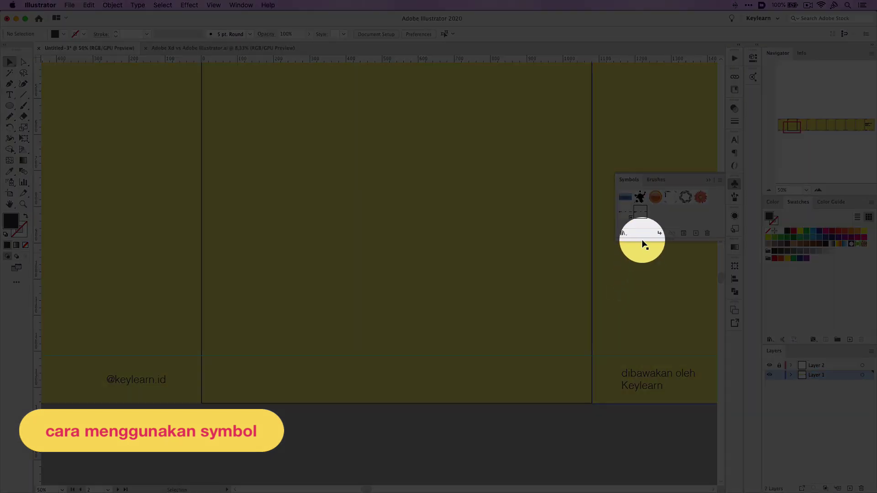
drag(639, 211, 331, 398)
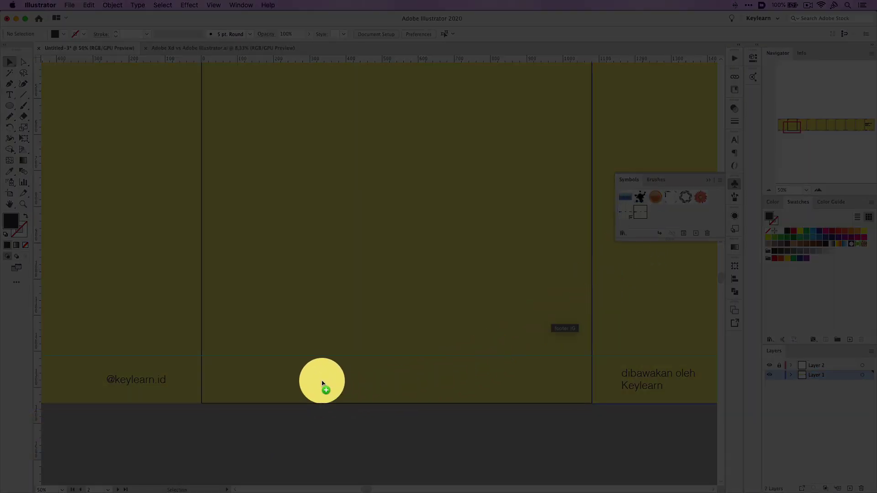
drag(331, 398, 308, 378)
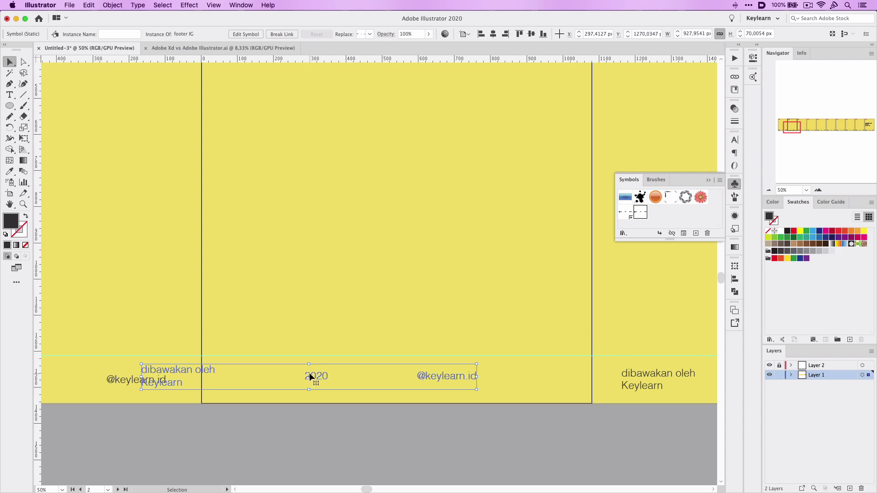
scroll(310, 372, down, 1)
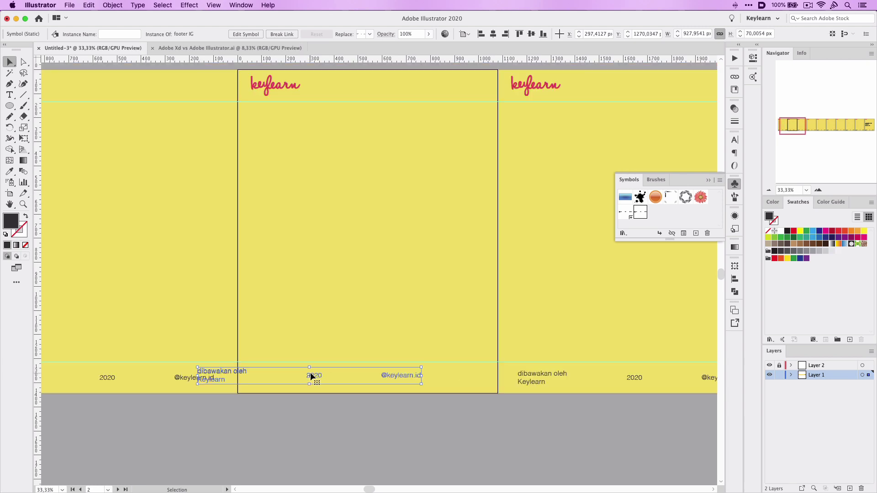
shift+click(440, 179)
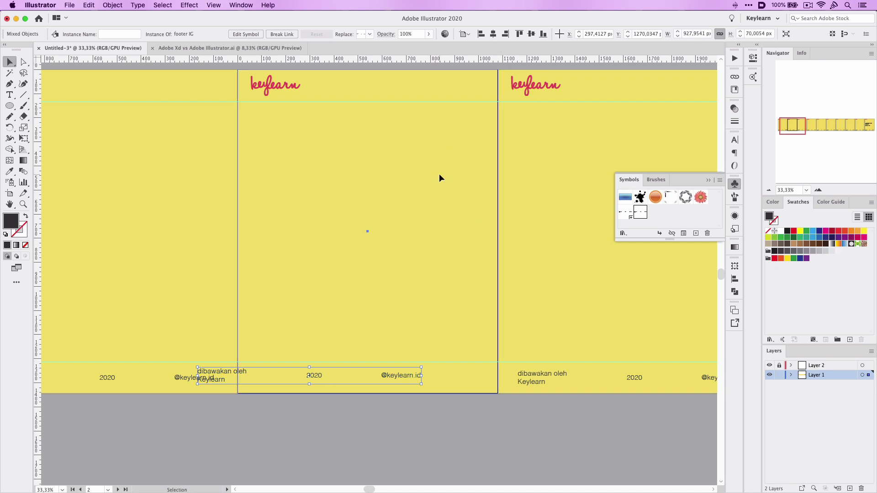
click(167, 33)
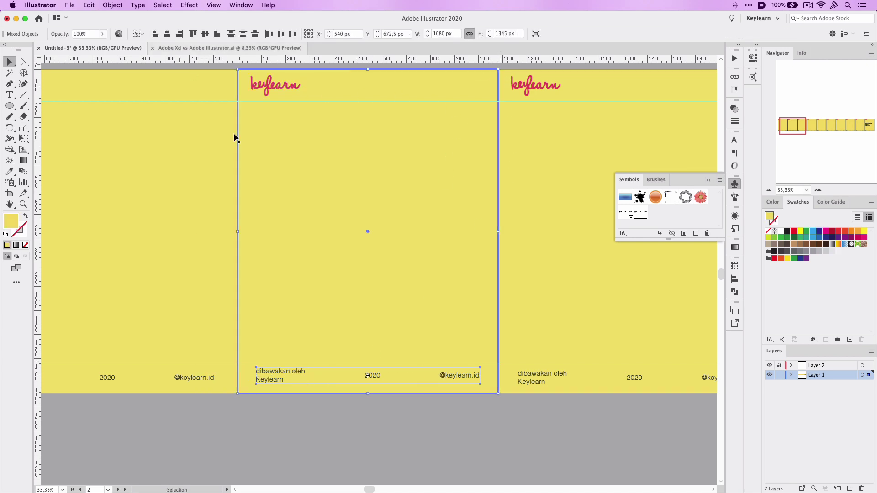
click(347, 441)
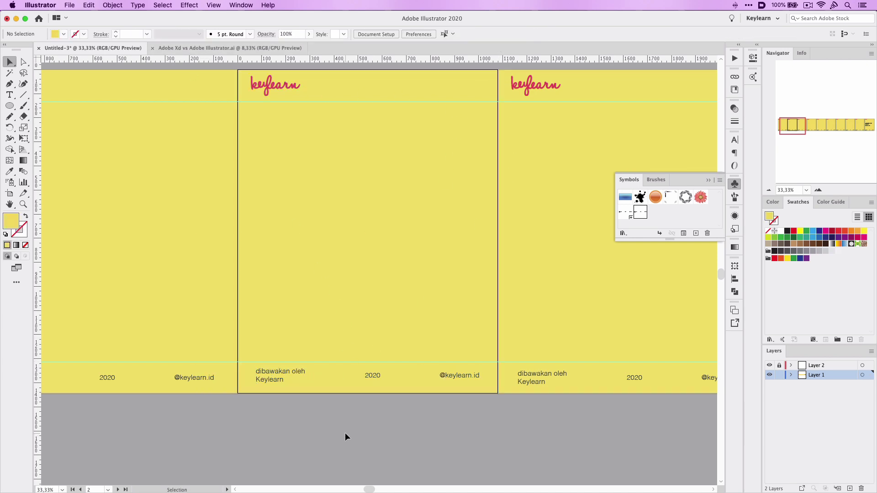
scroll(344, 432, up, 1)
scroll(435, 412, up, 1)
drag(435, 413, 450, 440)
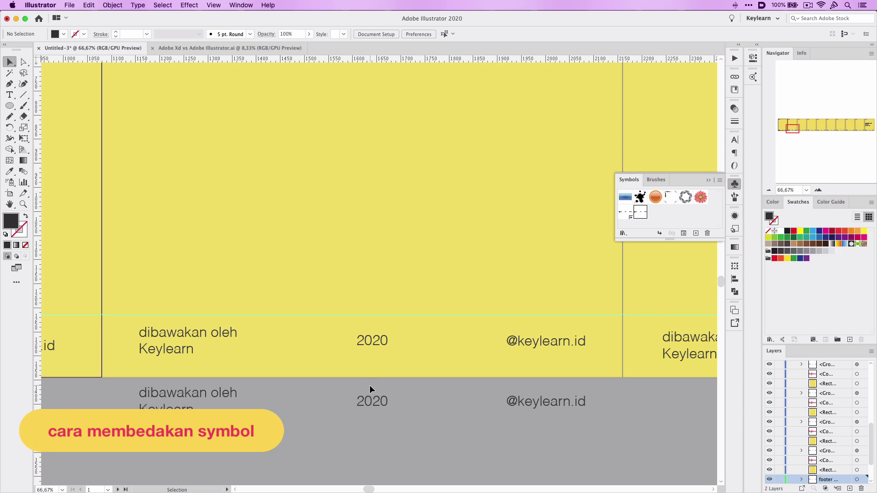
click(368, 403)
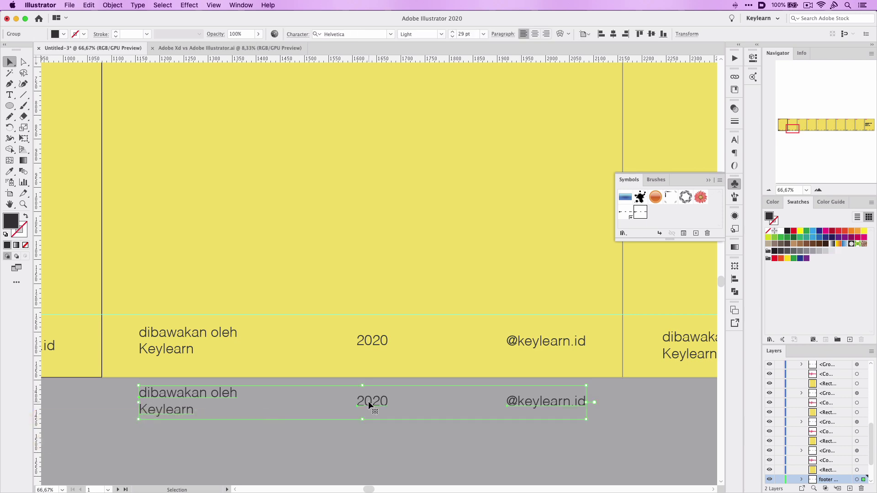
click(370, 340)
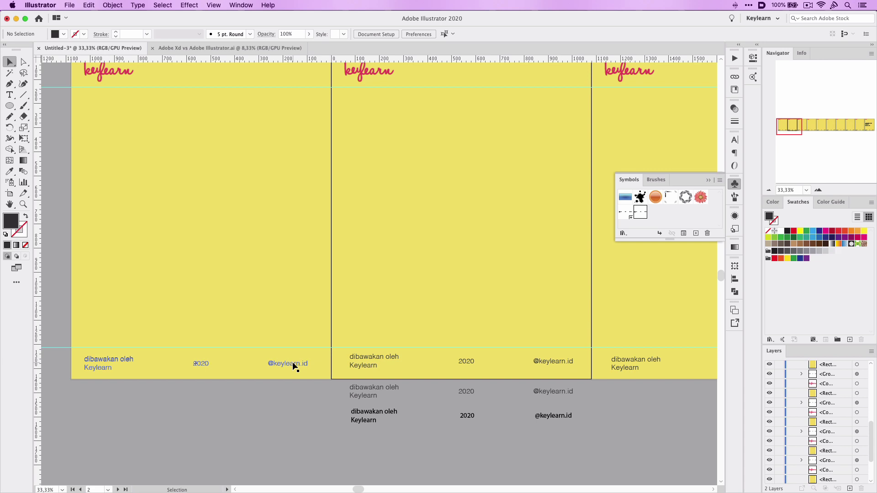
Step: Enter editing mode for the footer IG symbol's master artwork from the first slide's instance
click(292, 363)
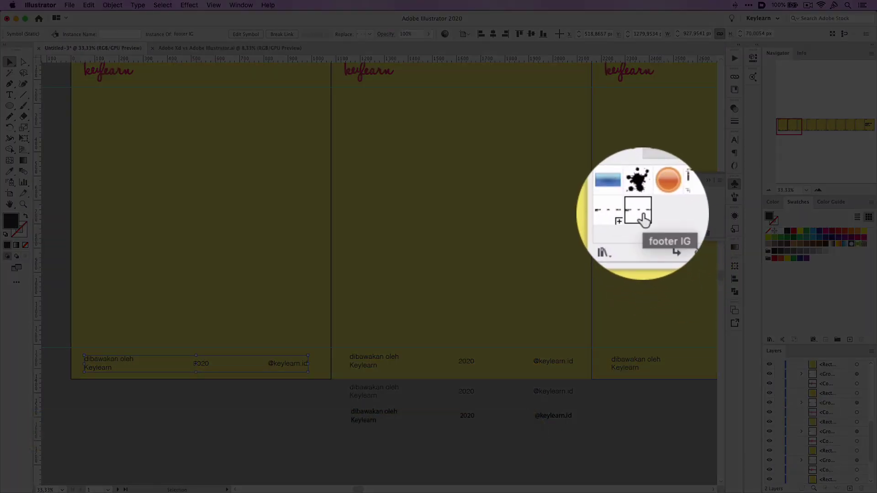
double_click(641, 212)
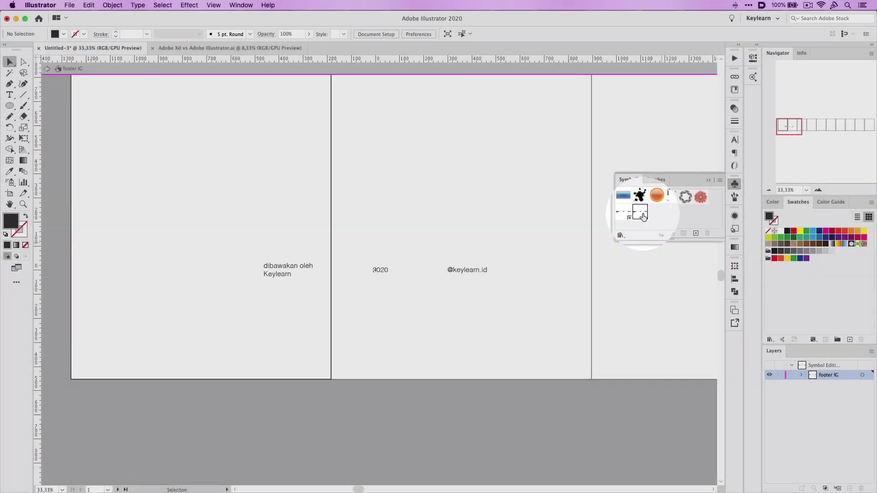
double_click(283, 384)
click(286, 365)
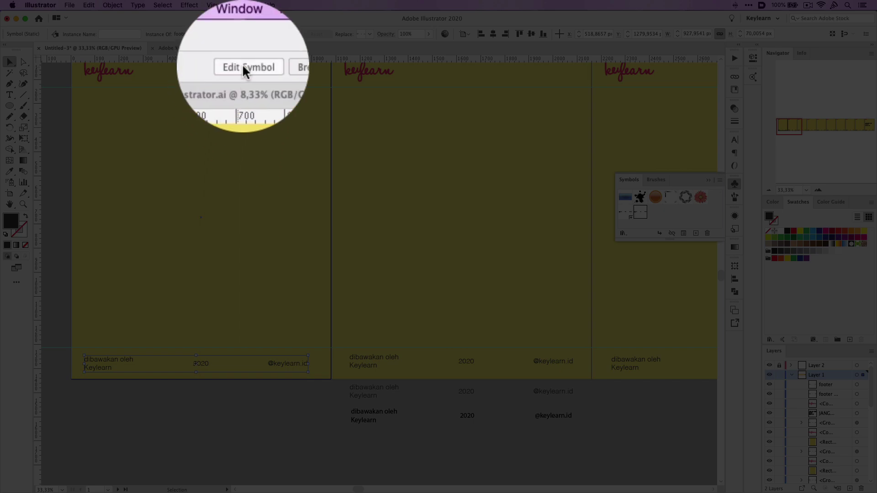
click(242, 34)
click(523, 267)
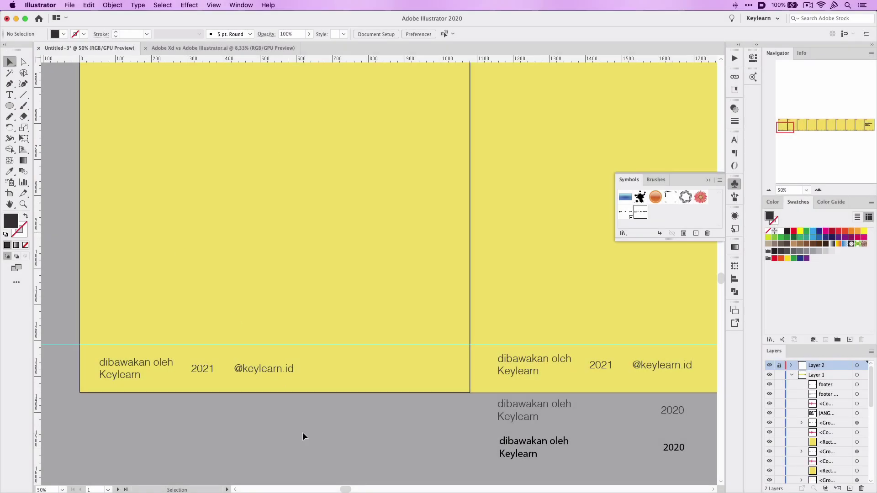
Step: Exit footer symbol isolation, check both 2021 footers, and select the second slide's footer instance
double_click(302, 434)
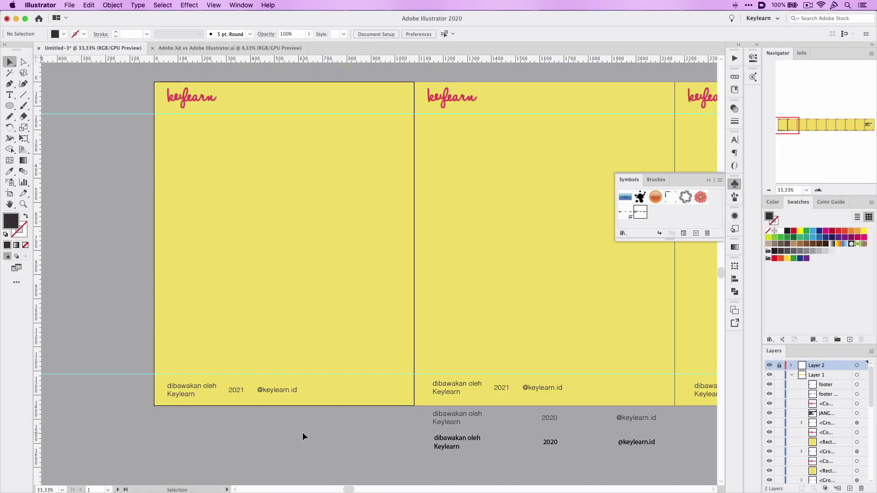
scroll(302, 432, down, 1)
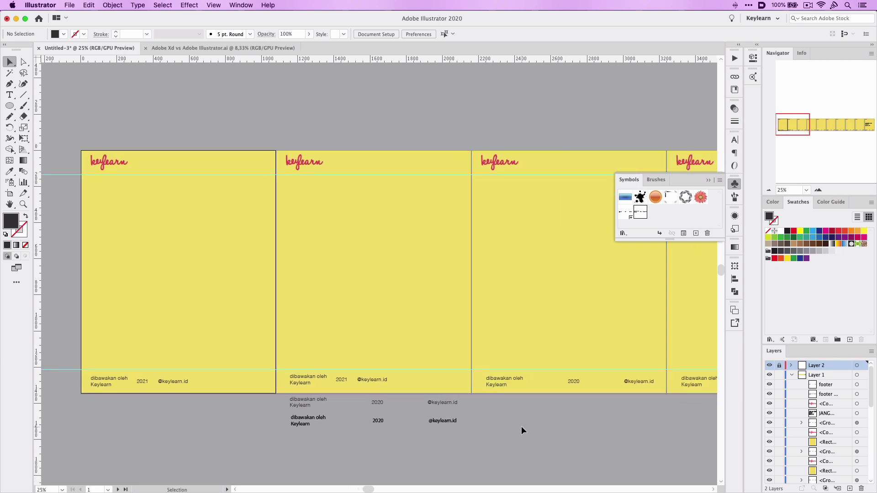
scroll(522, 430, up, 1)
scroll(415, 448, down, 1)
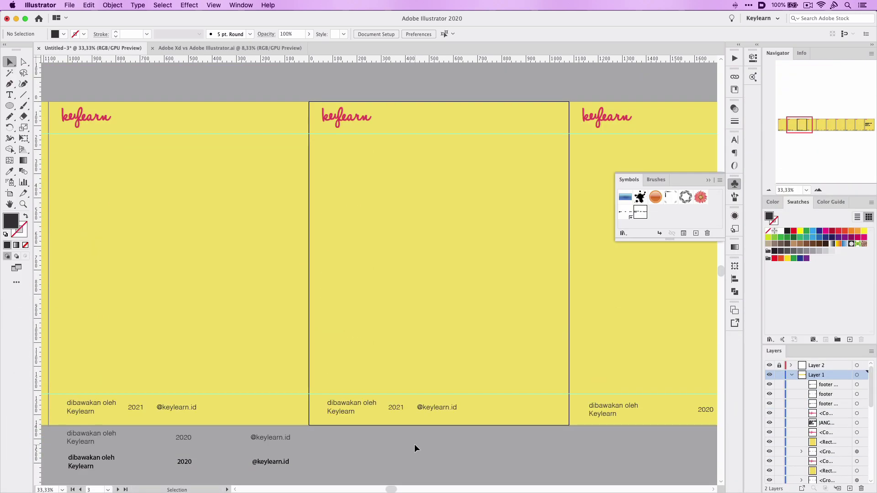
click(355, 413)
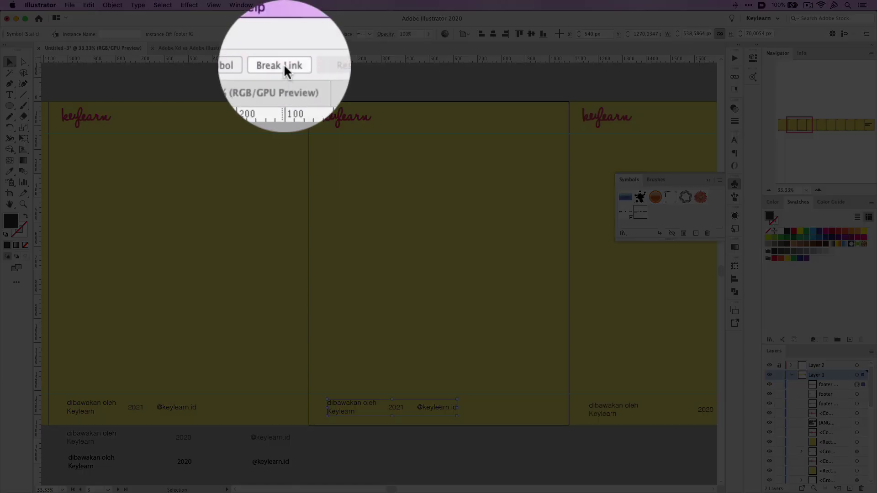
click(284, 38)
key(t)
key(Escape)
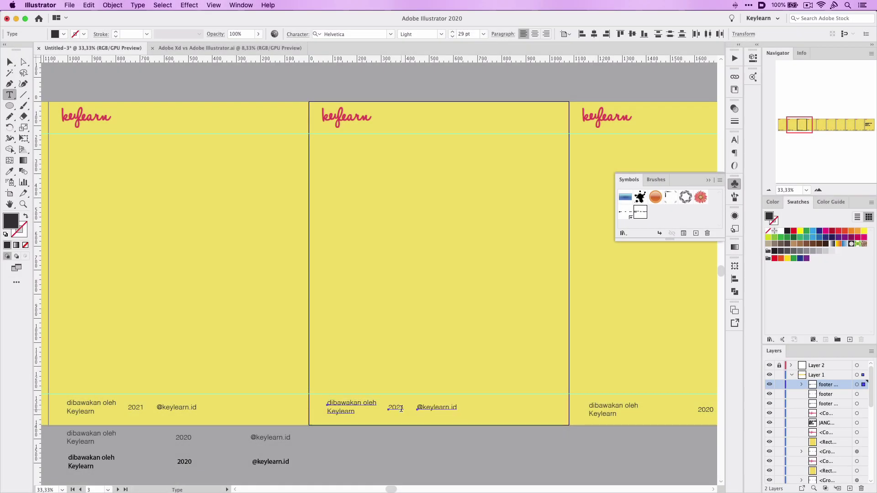
key(v)
click(429, 408)
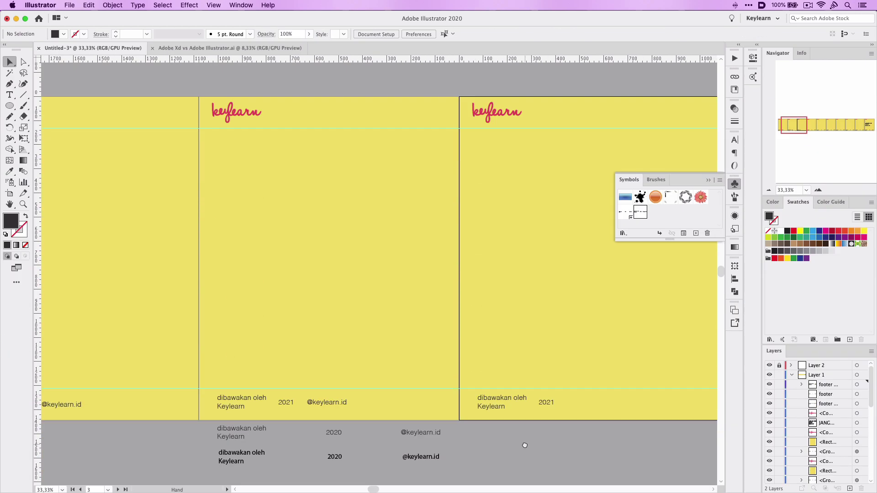
Step: Replace the first artboard's footer instance with the footer, Gerbera flower, then Vector Grime symbols
click(228, 395)
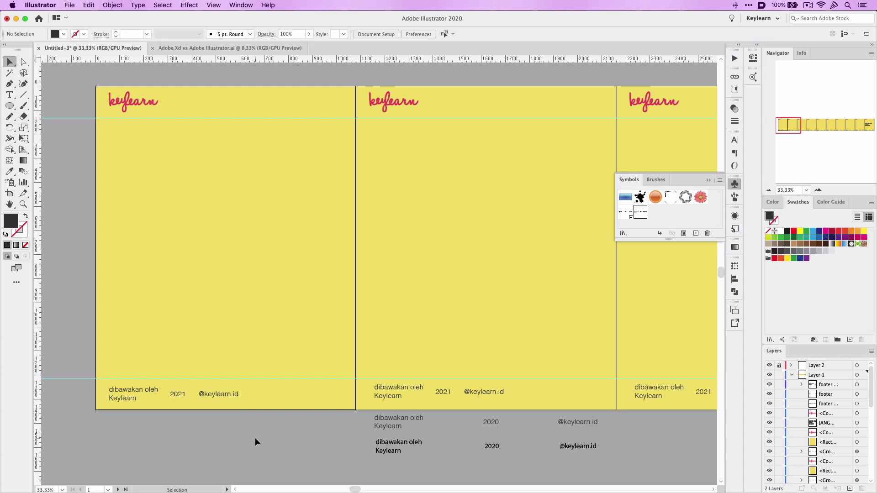
click(227, 393)
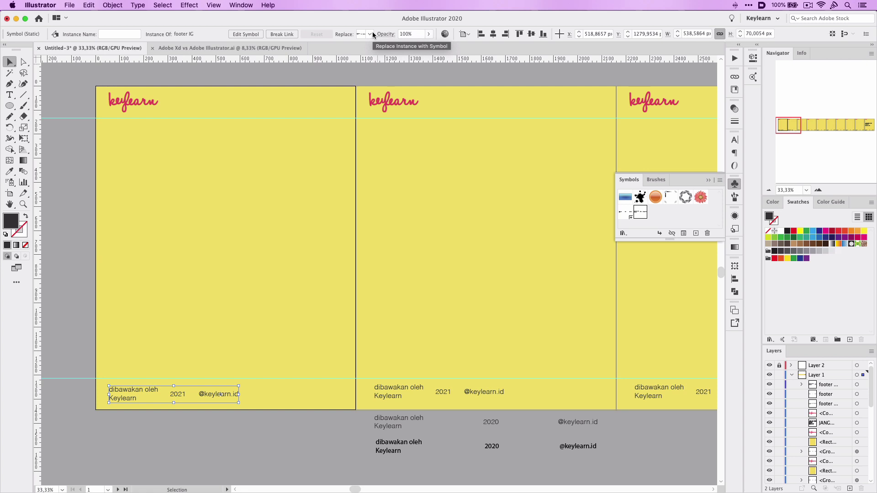
click(370, 34)
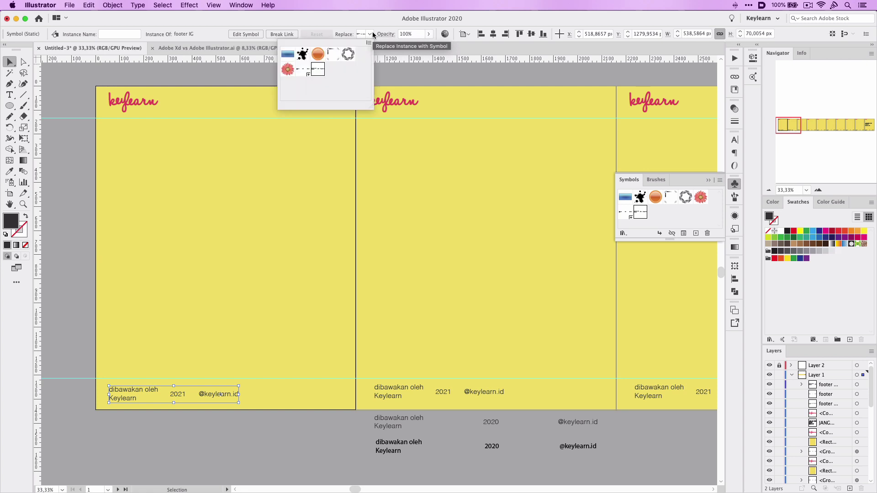
click(303, 70)
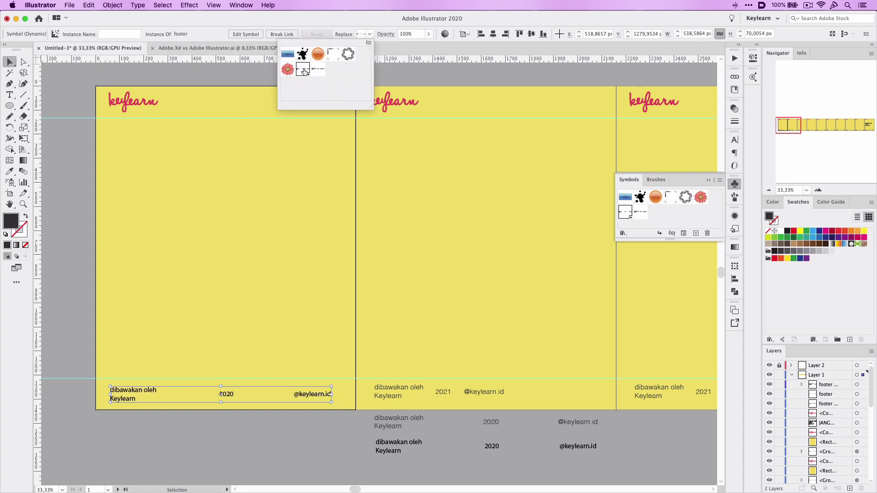
click(288, 69)
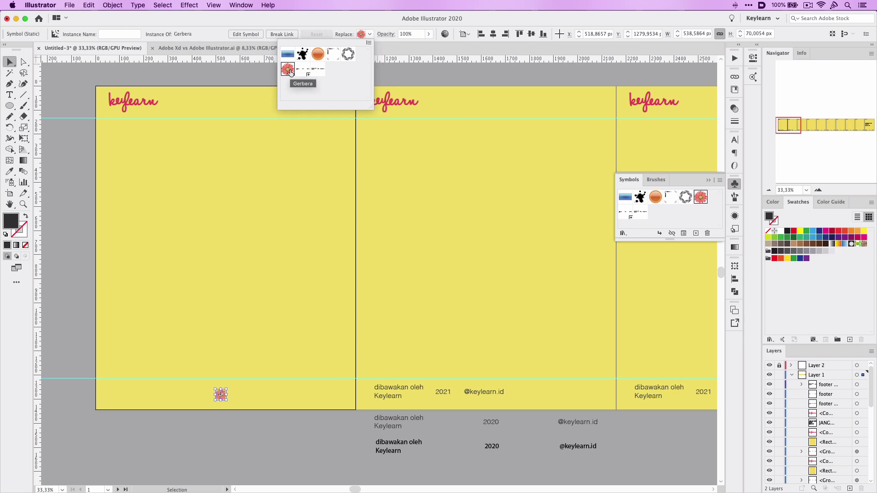
click(302, 54)
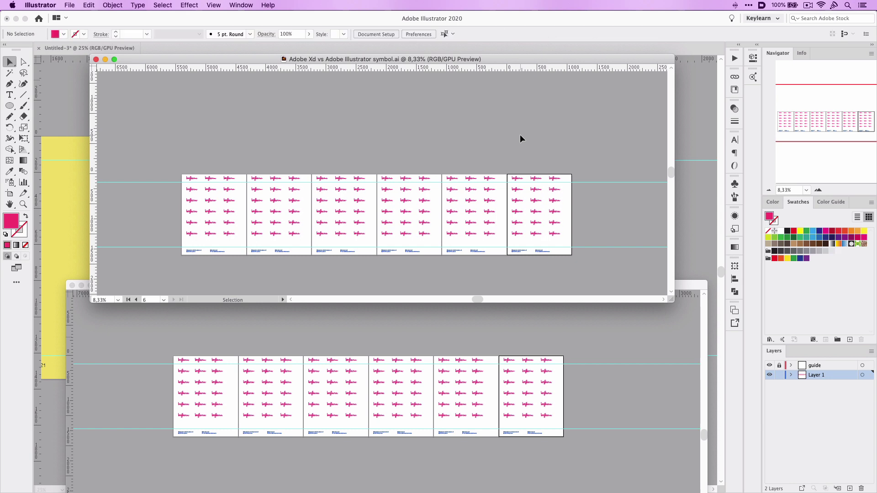
Step: Marquee-select every logo instance in both the symbol and non-symbol comparison documents
drag(577, 169, 152, 285)
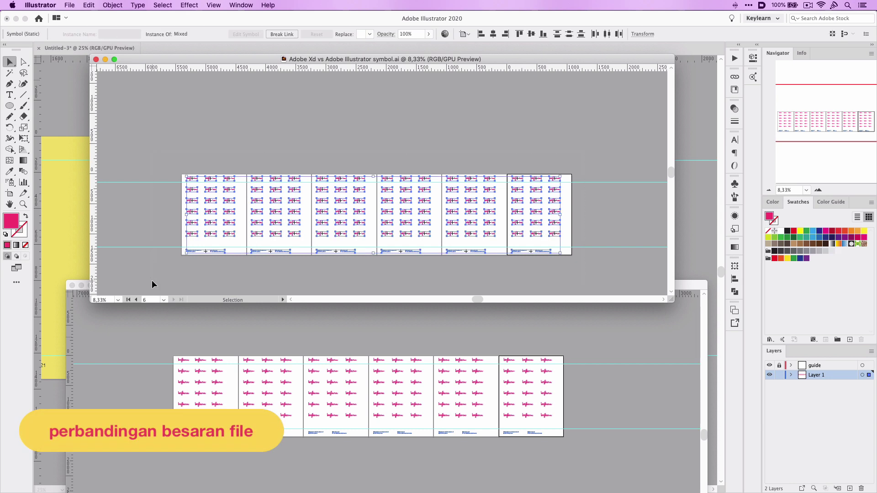
click(597, 346)
drag(597, 346, 136, 461)
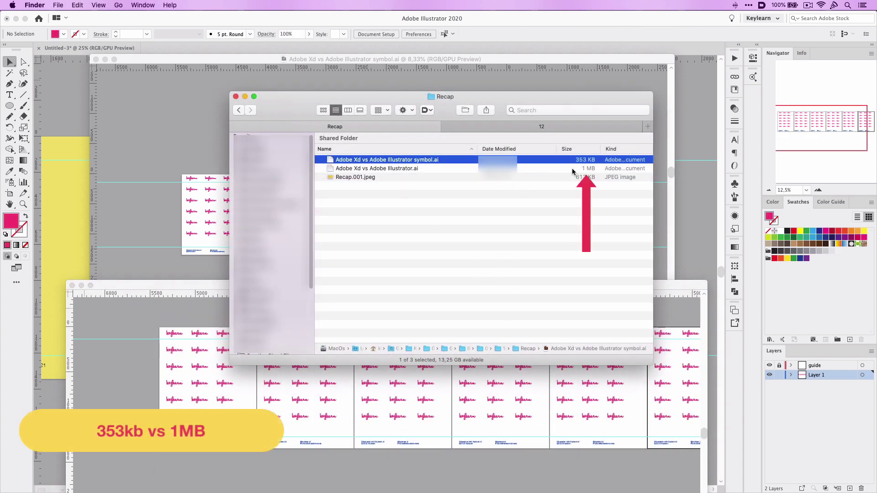
Step: Compare the two .ai file sizes in Finder: 353 KB with symbols versus 1 MB without
click(582, 170)
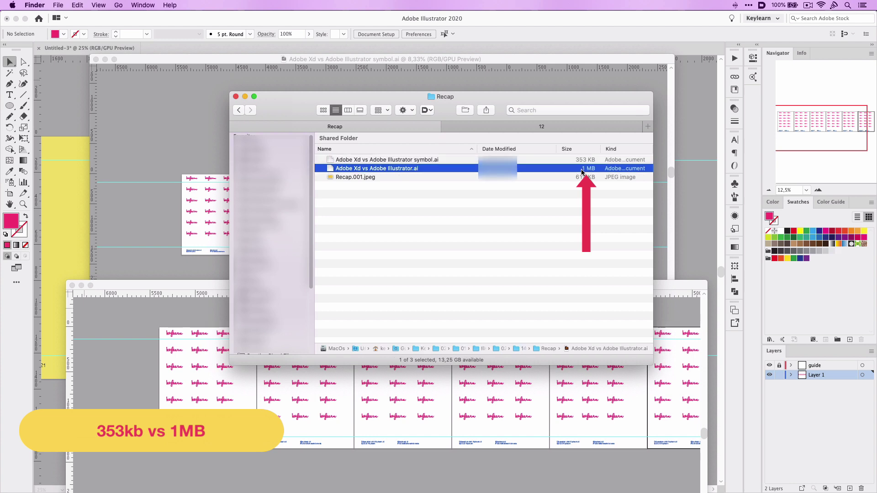
click(459, 160)
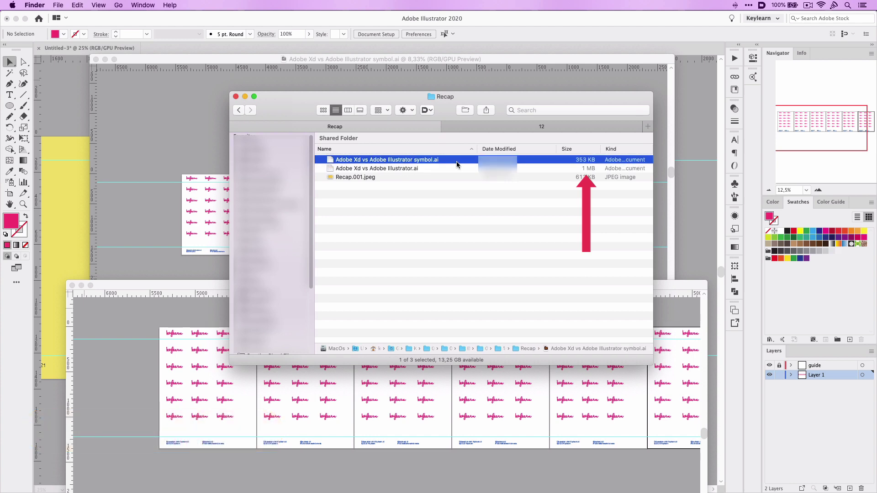
click(455, 169)
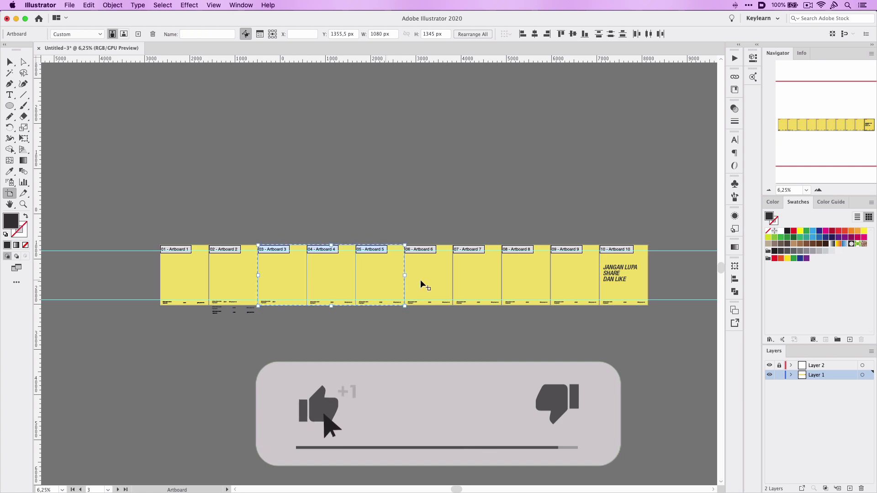
Step: Delete artboards 3–6 and the leftover artwork in the gap between slides
drag(420, 279, 264, 280)
key(Delete)
key(v)
drag(441, 236, 265, 320)
key(Delete)
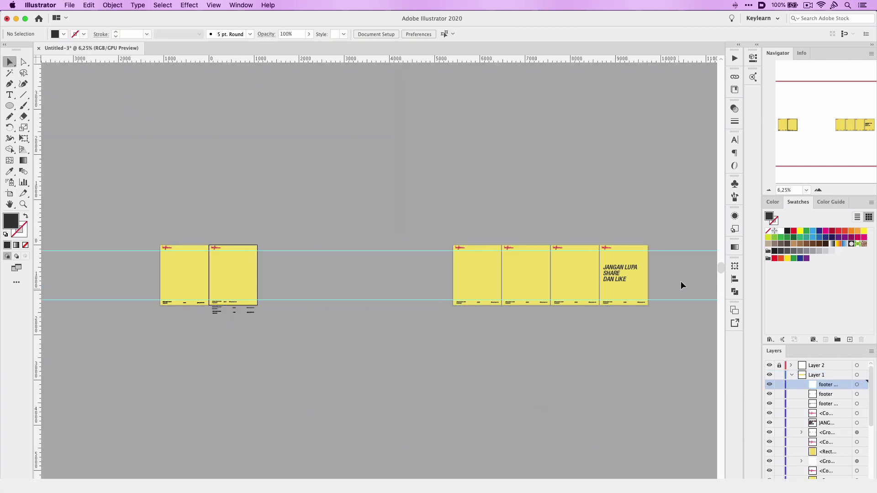
Step: Rearrange the six remaining artboards into one continuous row
click(734, 311)
click(475, 292)
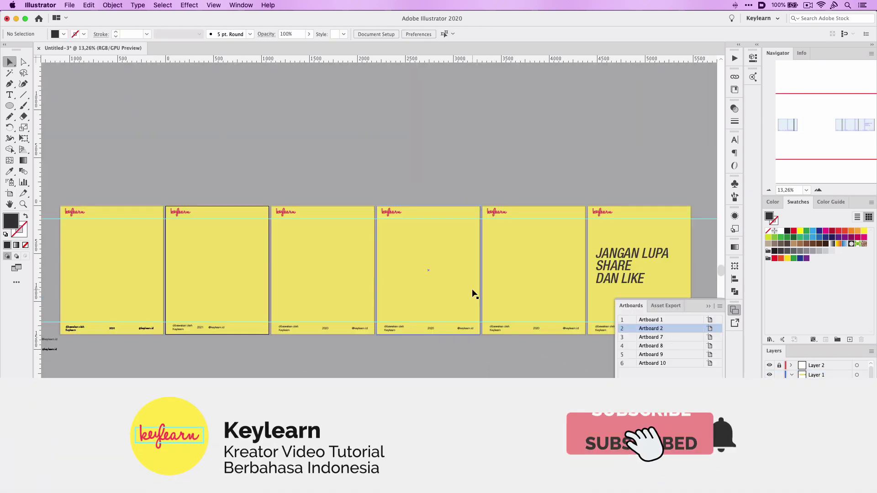
alt+scroll(274, 256, up, 2)
alt+scroll(292, 279, up, 2)
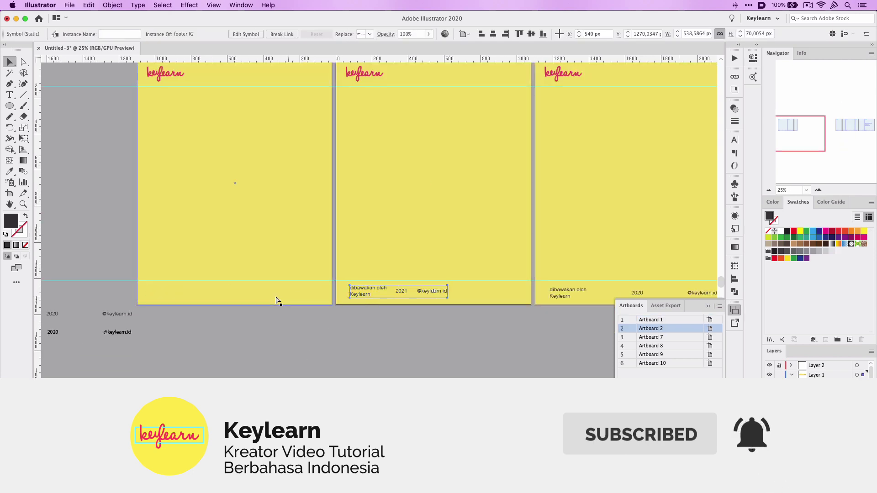
click(340, 303)
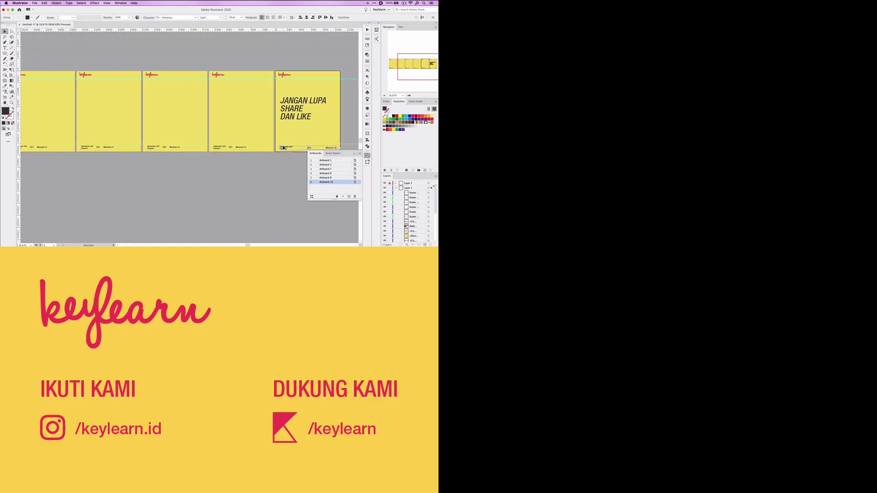
Step: Edit the shared footer symbol for all instances, then exit isolation mode
click(123, 17)
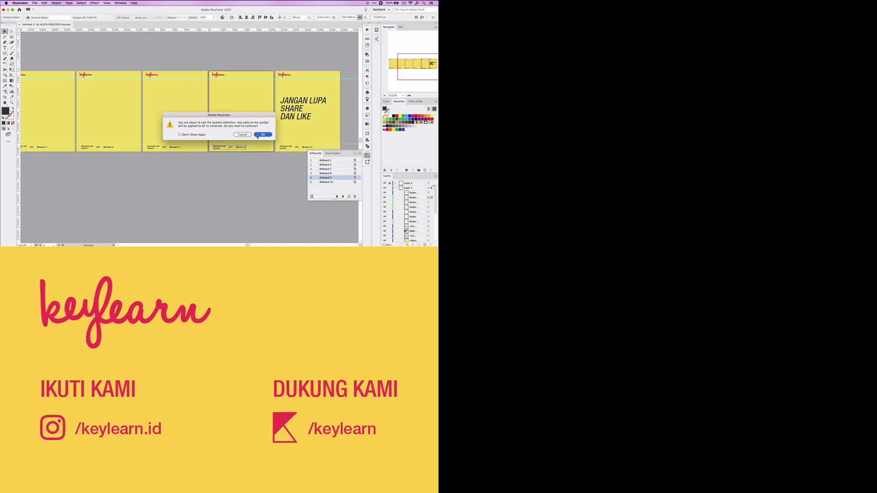
click(257, 135)
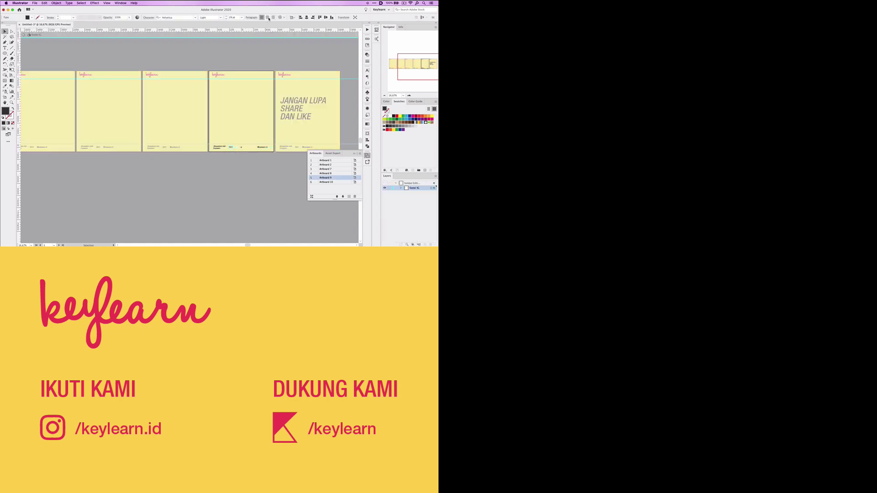
click(23, 35)
Step: Add a '+ SUKREB' line below JANGAN LUPA SHARE DAN LIKE on the last slide
key(ctrl+plus)
key(ctrl+plus)
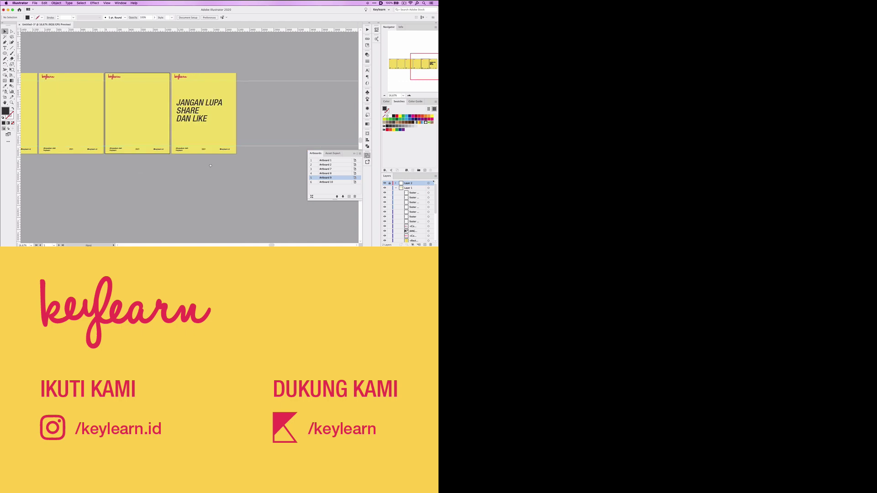
key(t)
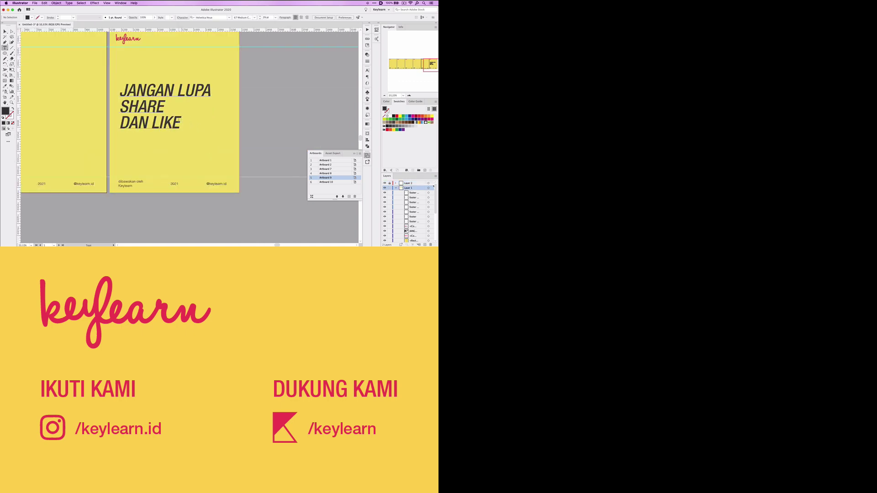
click(179, 122)
key(Return)
text(+ SUKREB)
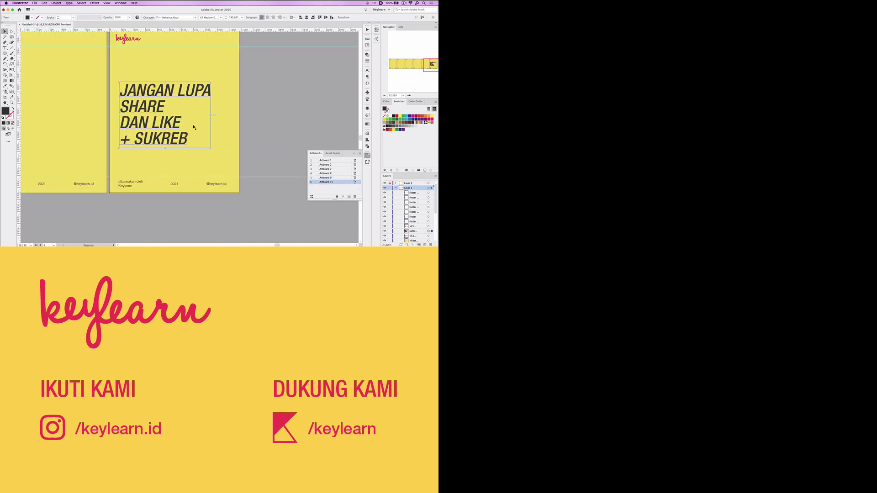
click(274, 137)
scroll(270, 138, up, 2)
key(ctrl+minus)
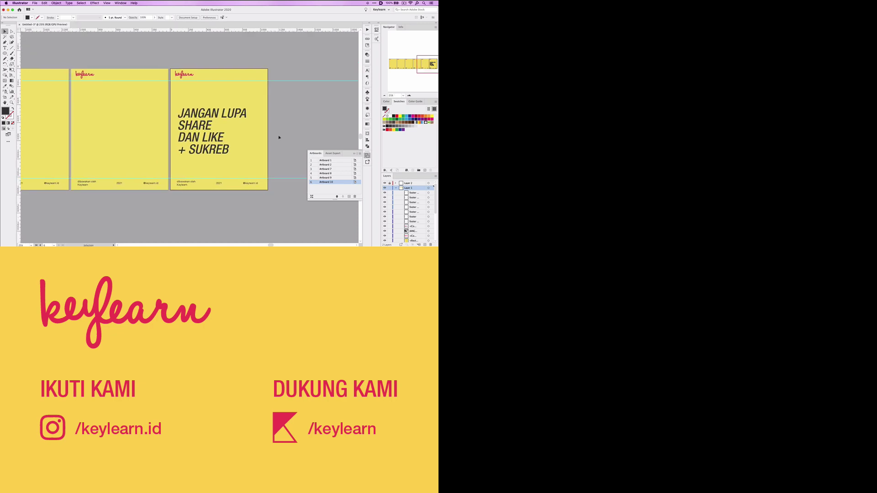